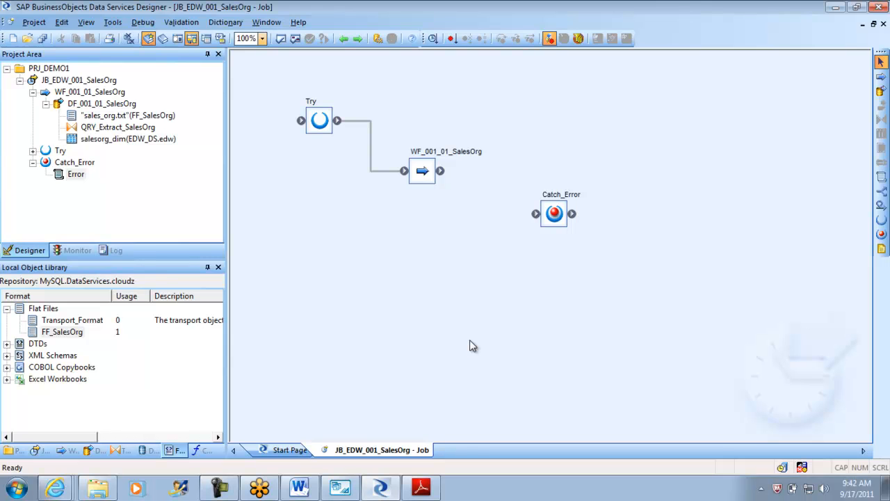
Step: Add a script named End between WF_001_01_SalesOrg and Catch_Error and connect it to both objects
click(881, 176)
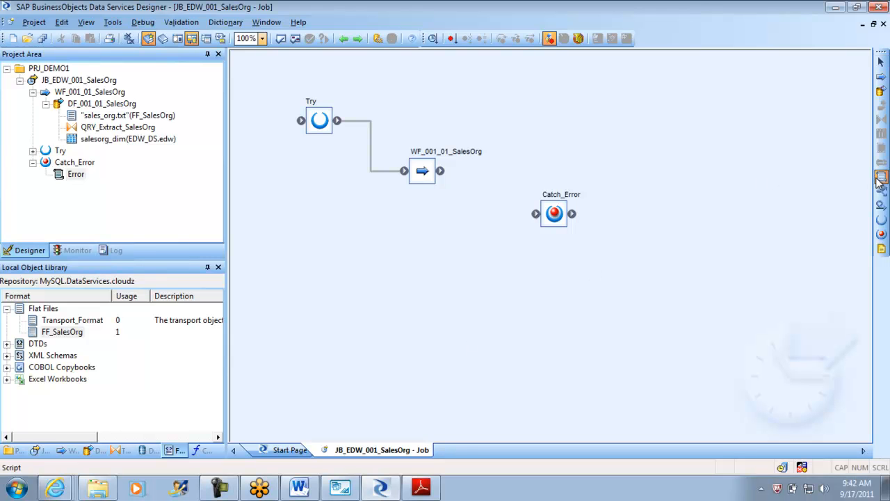
click(473, 219)
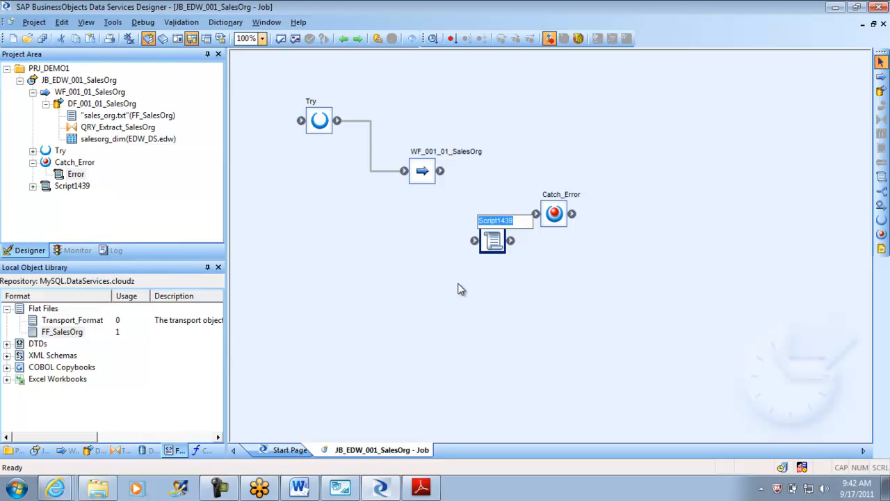
text(End)
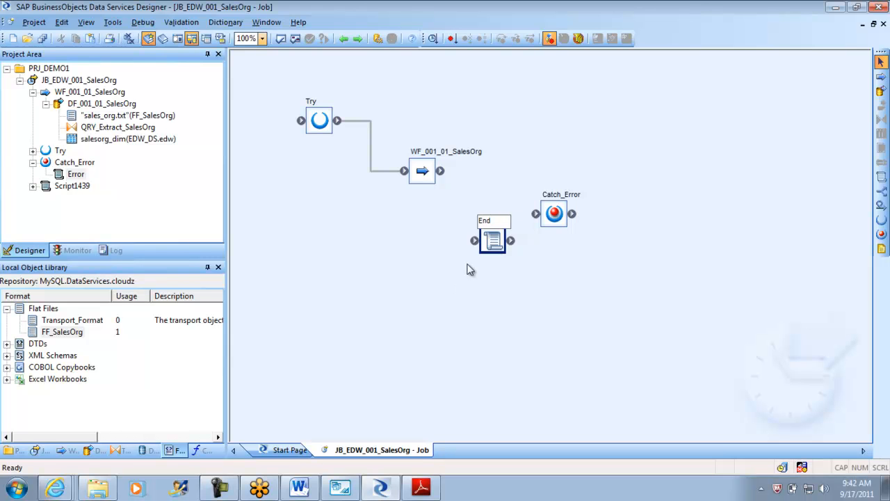
drag(498, 250, 495, 201)
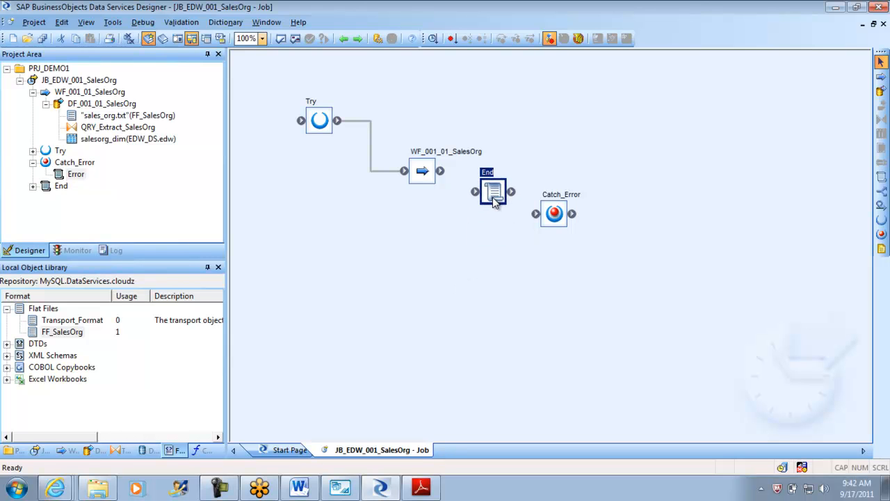
drag(441, 170, 479, 194)
drag(512, 192, 535, 213)
Step: Fill the End script with the $l_error_message = error_message( ) assignment and the print statement for the job error, and validate it
double_click(494, 195)
text($l_error_message = error_message( );  print('The job Errored with following message:'||$l_error_message);)
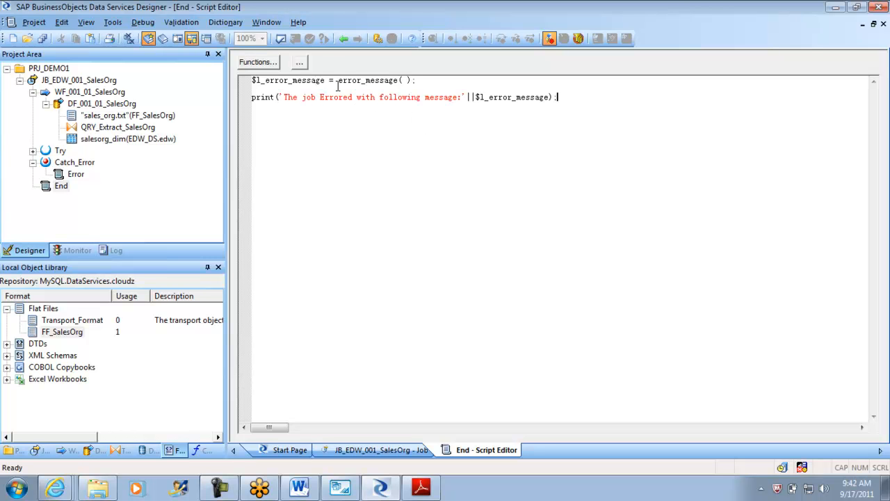
click(282, 39)
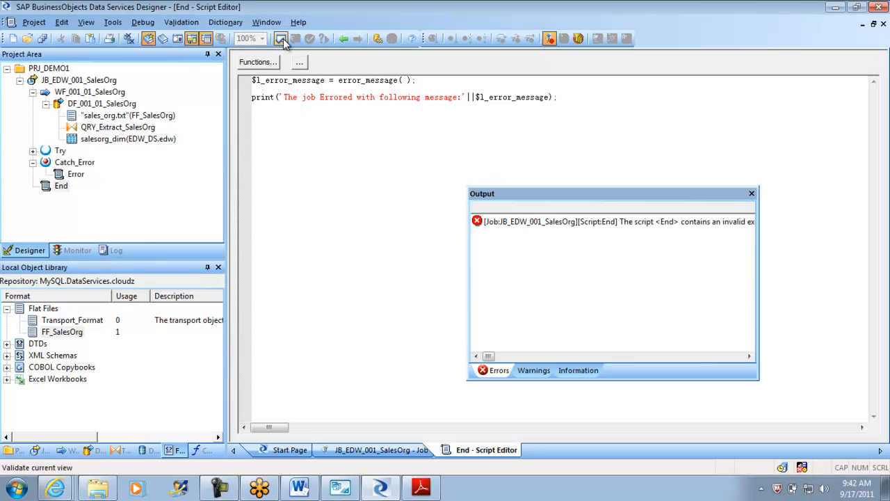
Step: Examine the full text of the validation error for the End script, and close the message and the validation output
drag(489, 357, 507, 357)
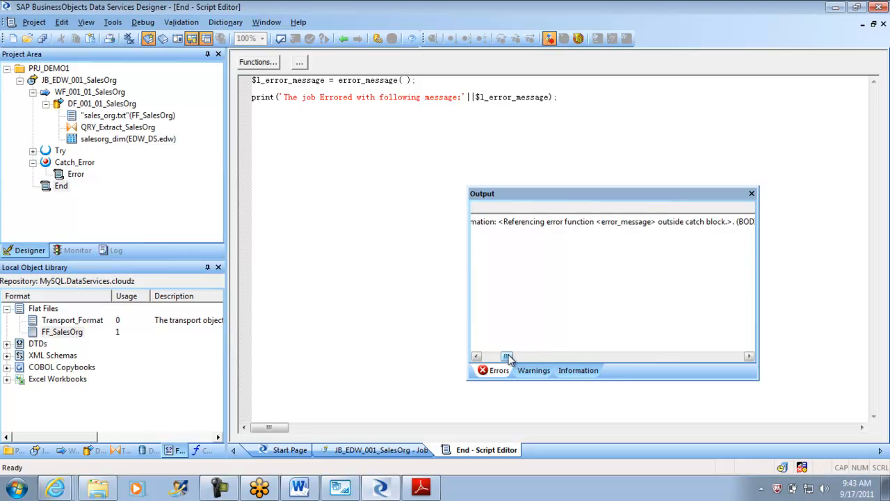
click(725, 224)
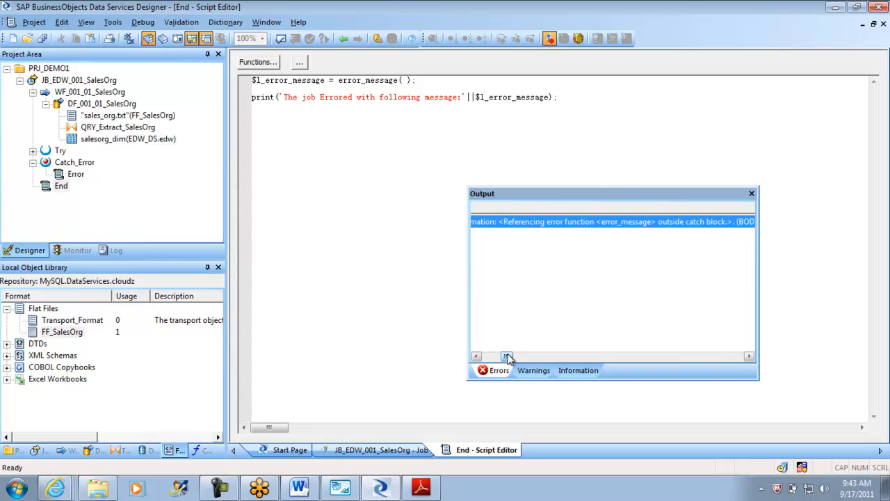
right_click(610, 221)
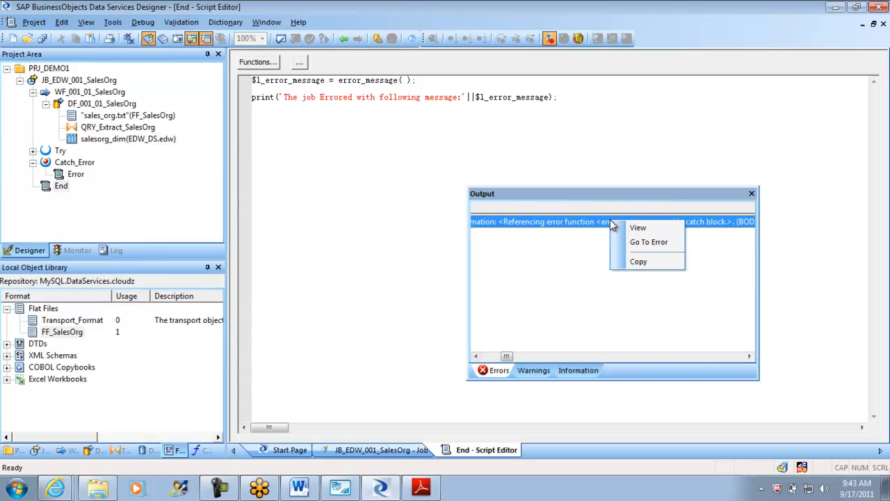
click(638, 228)
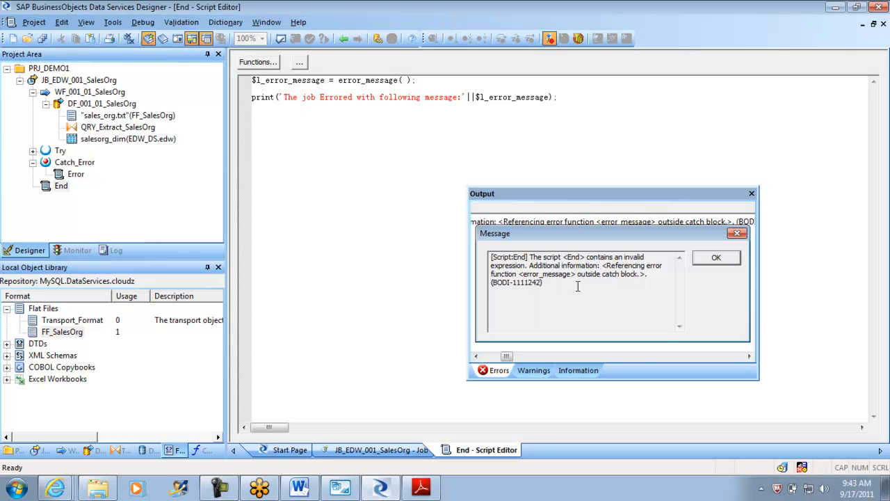
drag(571, 274, 526, 276)
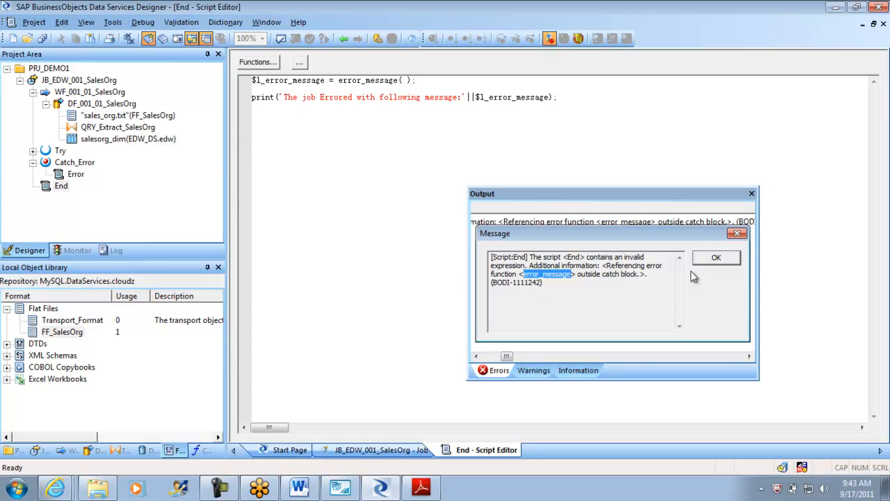
click(721, 260)
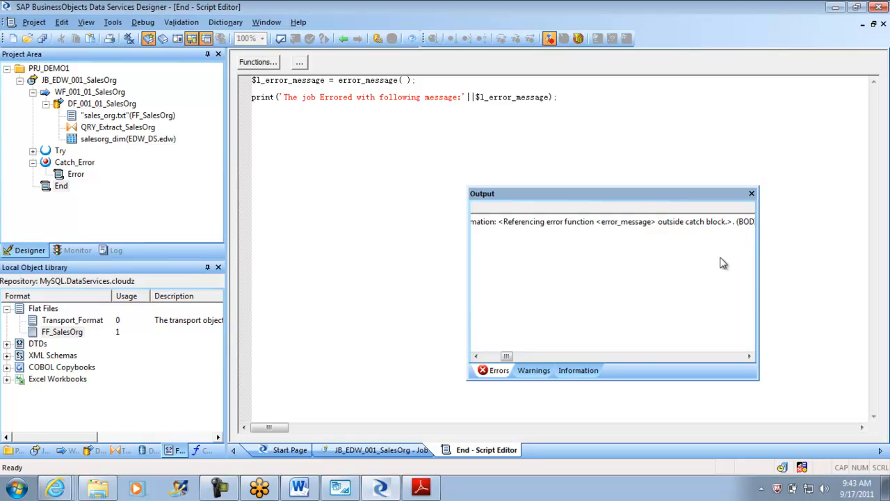
click(751, 193)
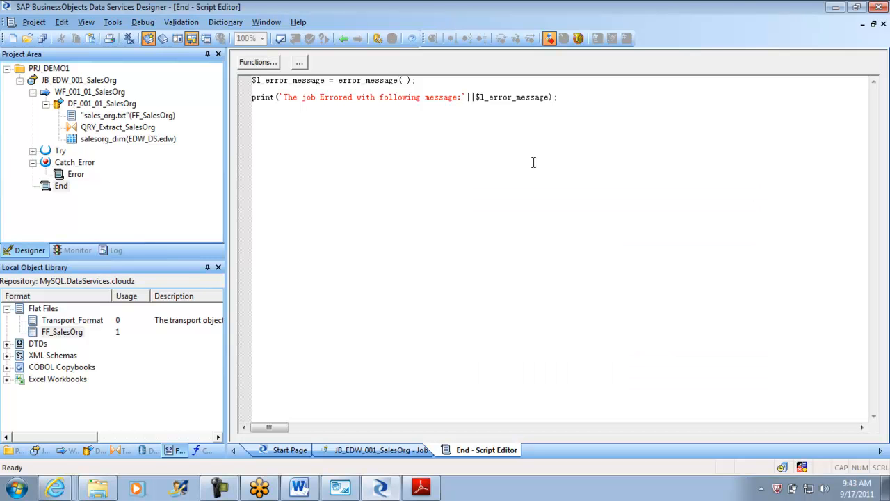
Step: Return to the job diagram and delete the End script
click(344, 39)
drag(474, 317, 498, 201)
click(498, 198)
key(Delete)
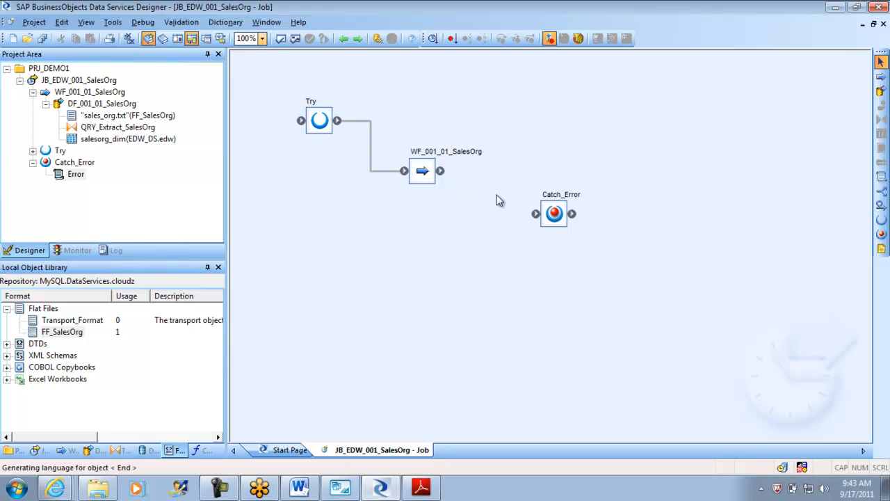
Step: Connect WF_001_01_SalesOrg directly to Catch_Error and tidy the layout of the job objects
mouse_move(441, 171)
mouse_down()
mouse_move(538, 215)
mouse_move(531, 221)
mouse_up()
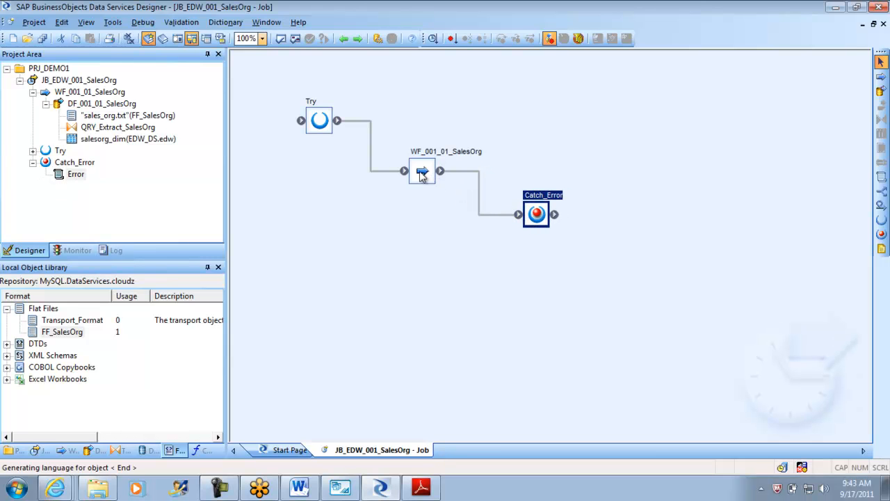
drag(427, 178, 420, 174)
click(417, 292)
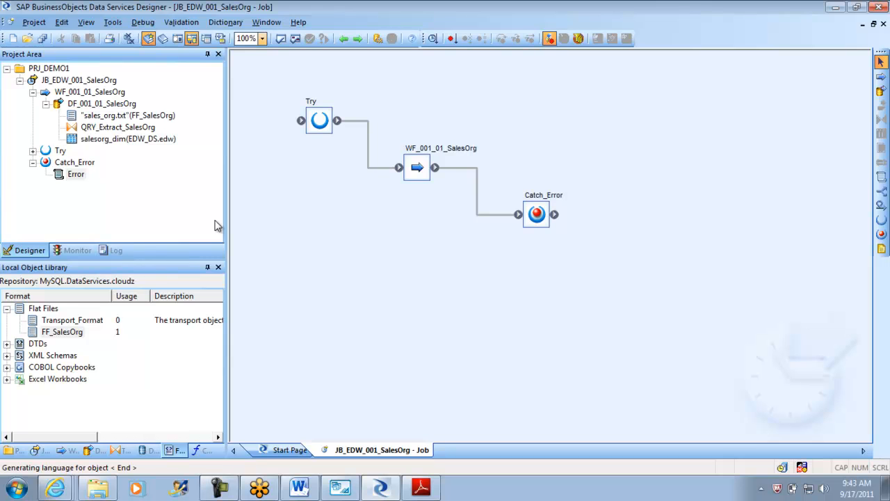
Step: Collapse the project tree and start executing JB_EDW_001_SalesOrg, selecting only the job among the changed objects to save
click(33, 92)
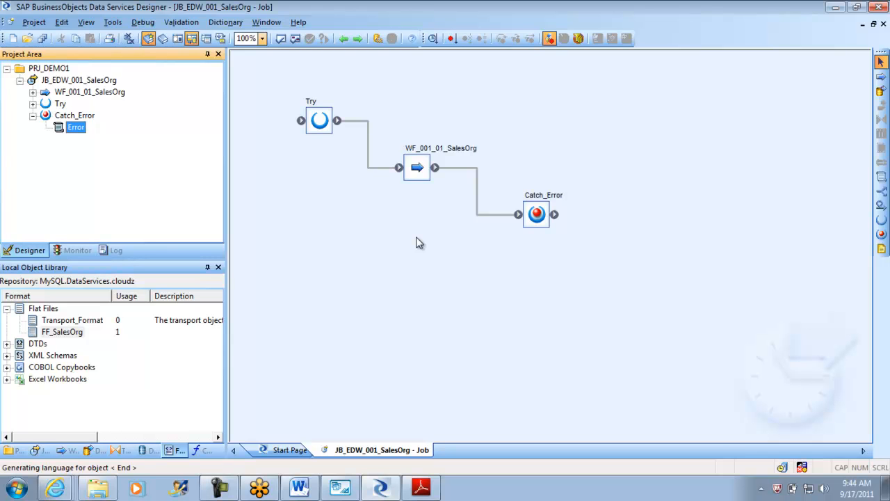
click(20, 81)
right_click(81, 82)
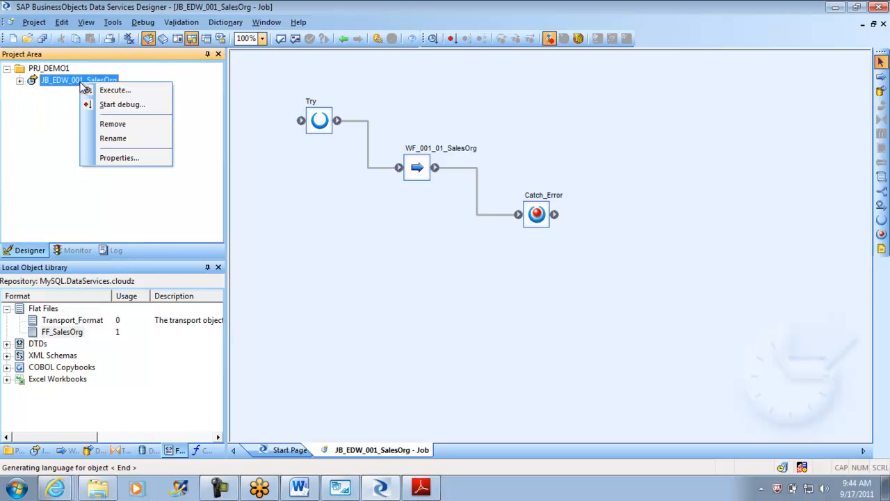
click(115, 91)
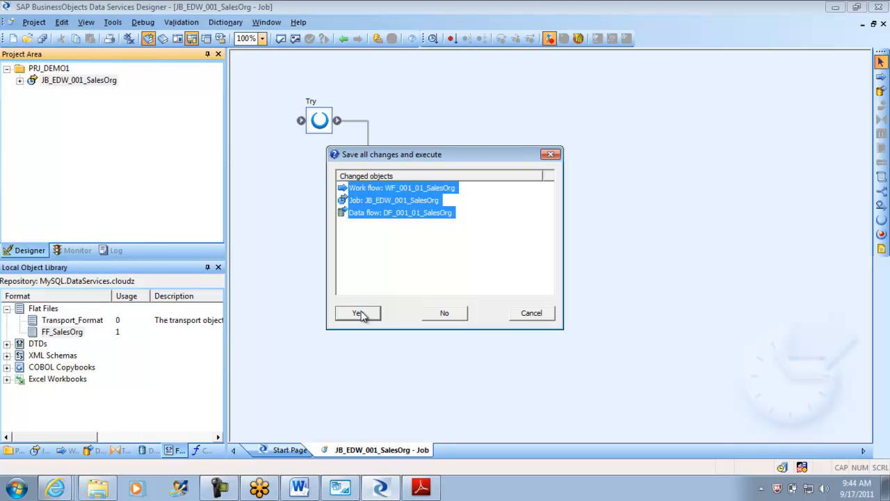
click(388, 202)
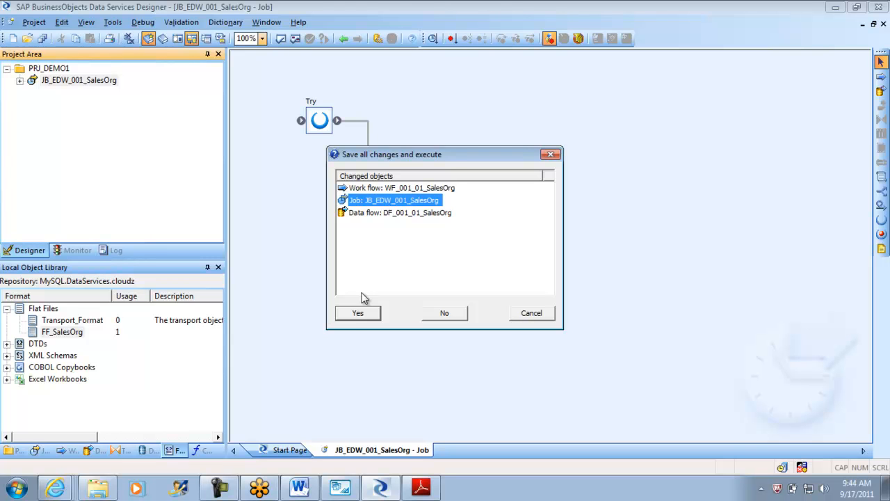
click(356, 316)
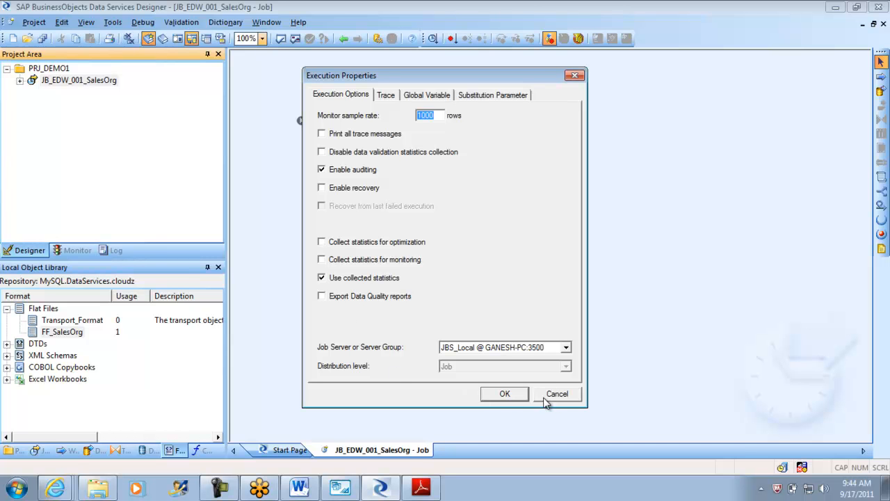
Step: Review the job server, trace, global variable and substitution parameter settings, and run the job with the existing execution properties
click(567, 349)
click(567, 349)
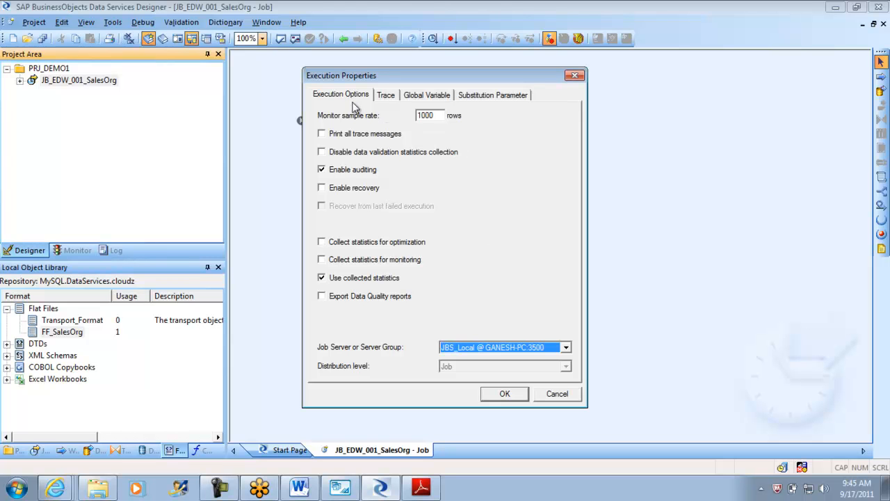
click(393, 98)
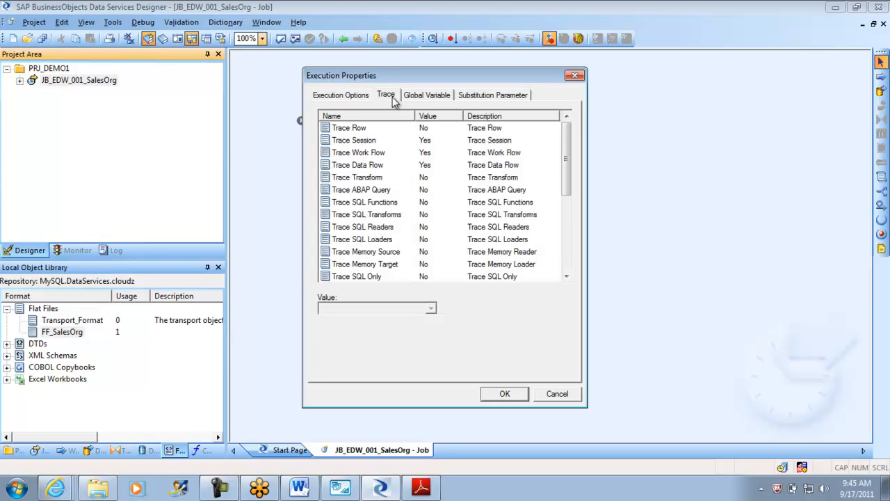
click(430, 99)
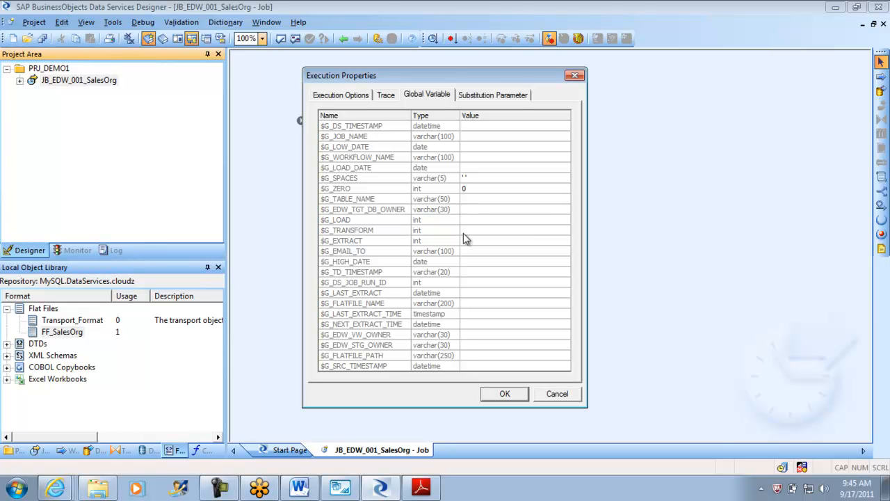
click(489, 97)
click(350, 99)
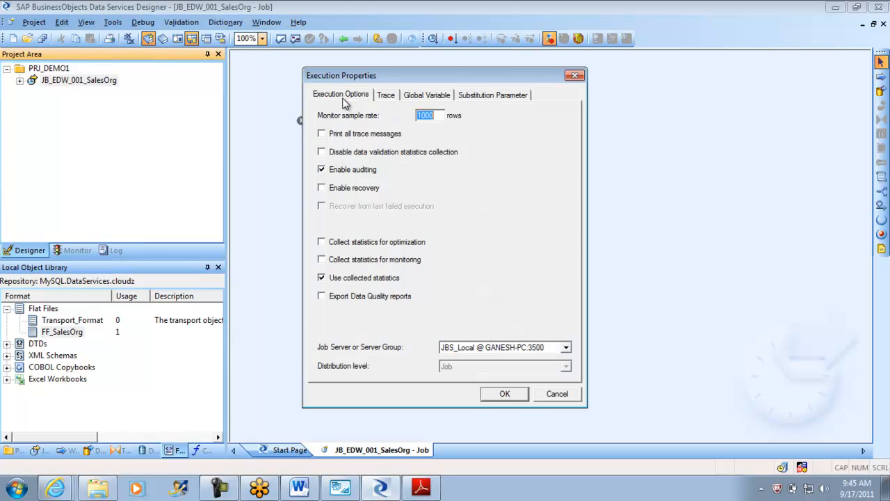
click(388, 99)
click(445, 97)
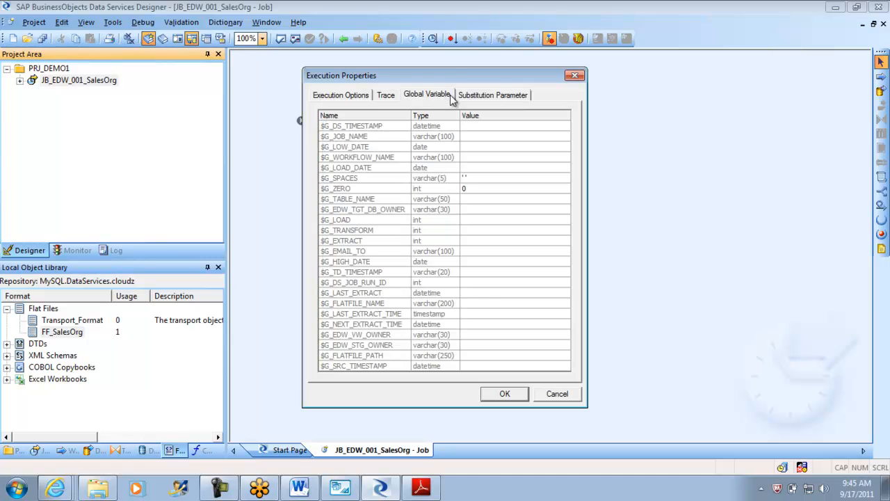
click(494, 95)
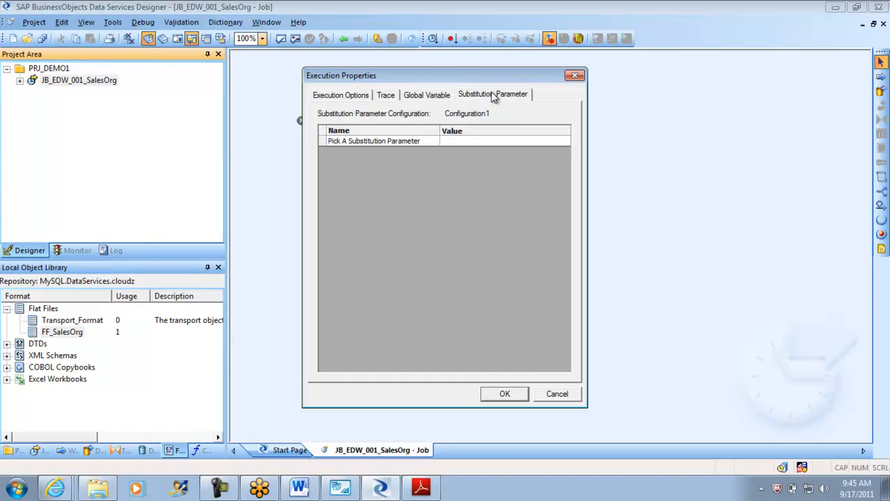
click(505, 394)
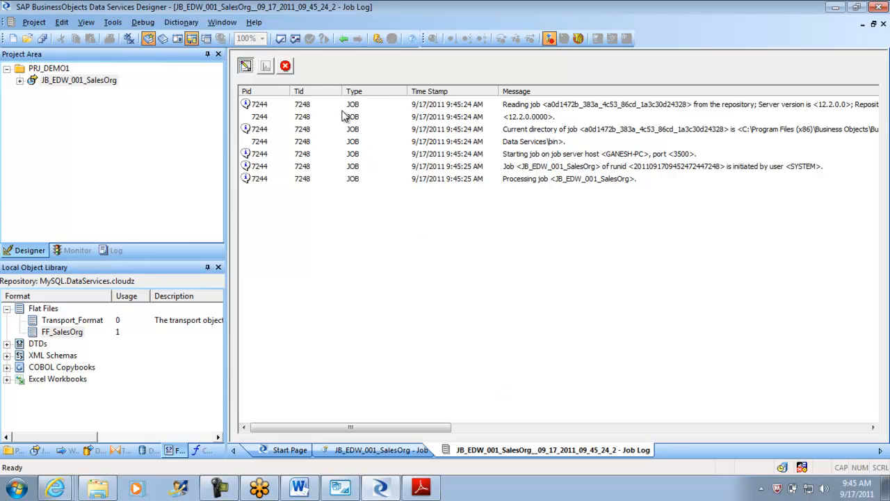
Step: Examine the error log and the trace log of the job run, including their full message text
click(285, 67)
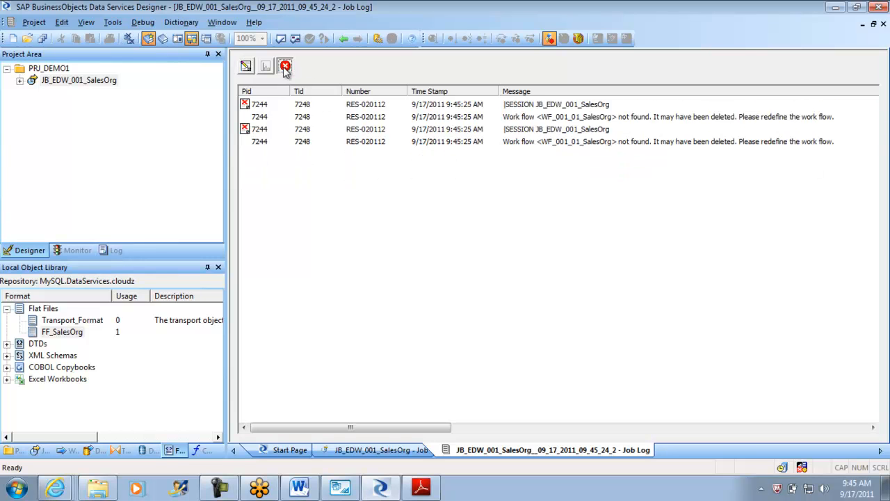
click(247, 66)
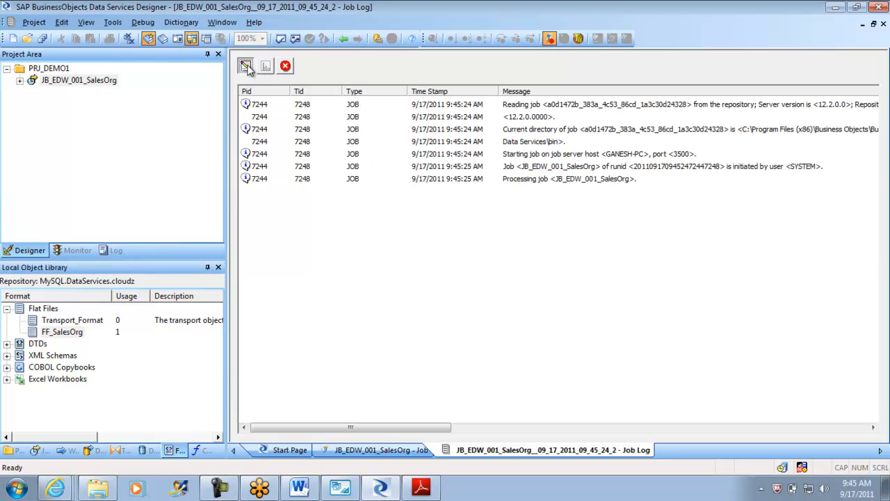
click(285, 66)
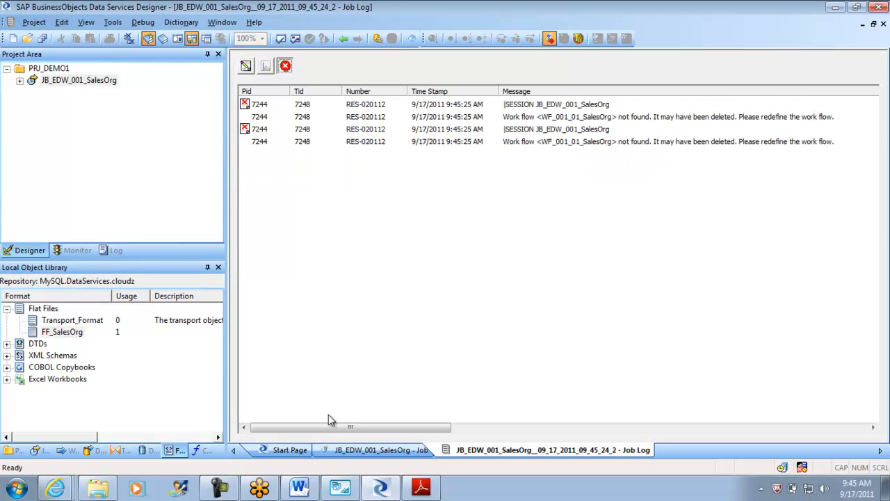
drag(309, 430, 330, 434)
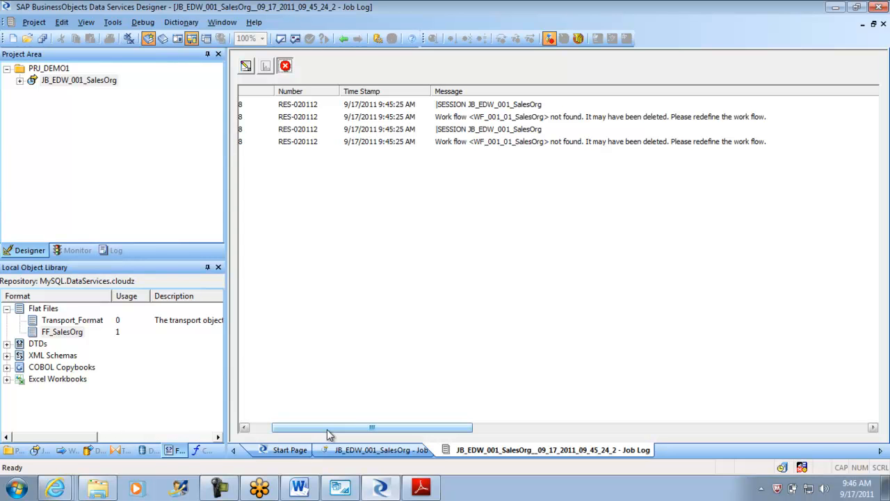
click(245, 66)
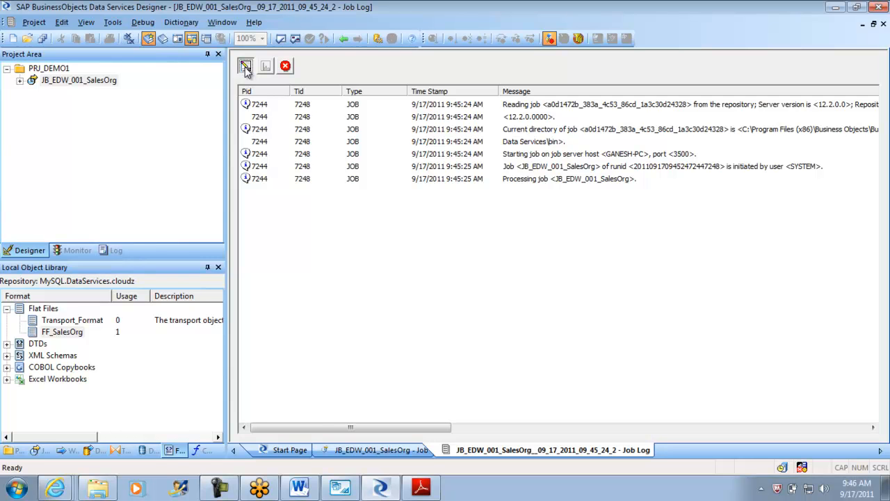
drag(311, 432, 333, 431)
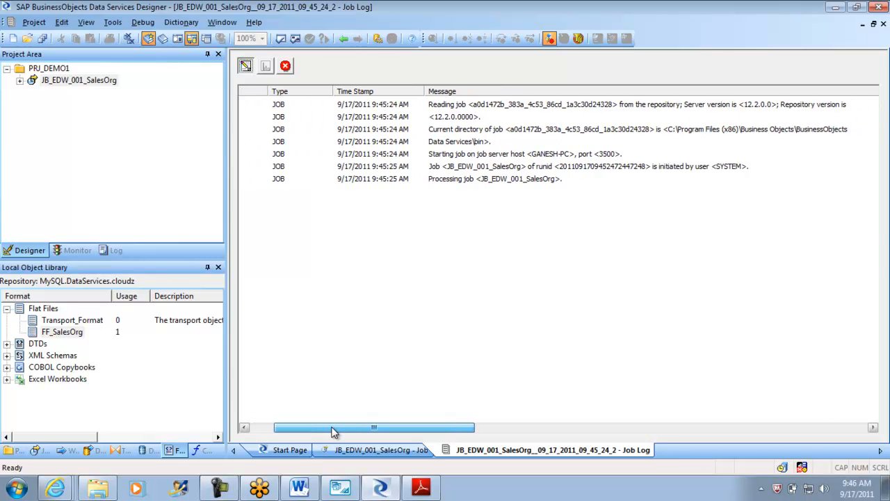
drag(333, 431, 311, 431)
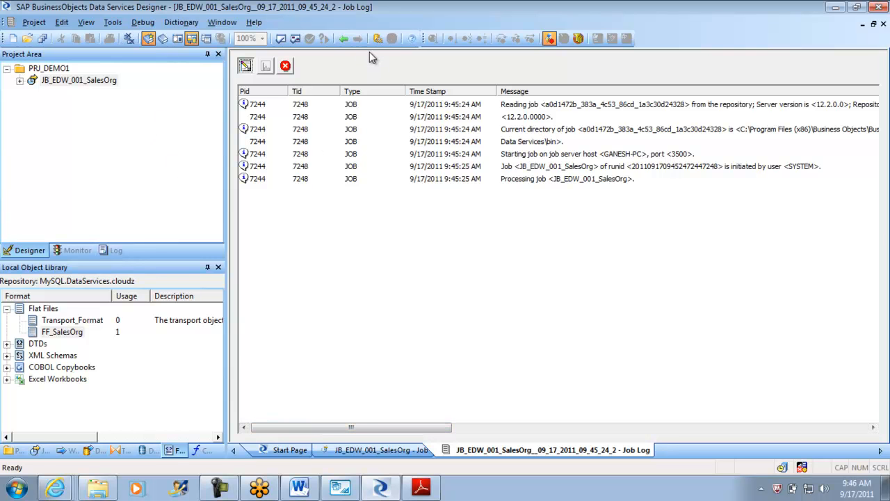
Step: Close the open job log and job windows, and save the changed work flow WF_001_01_SalesOrg and data flow DF_001_01_SalesOrg
click(344, 39)
click(344, 39)
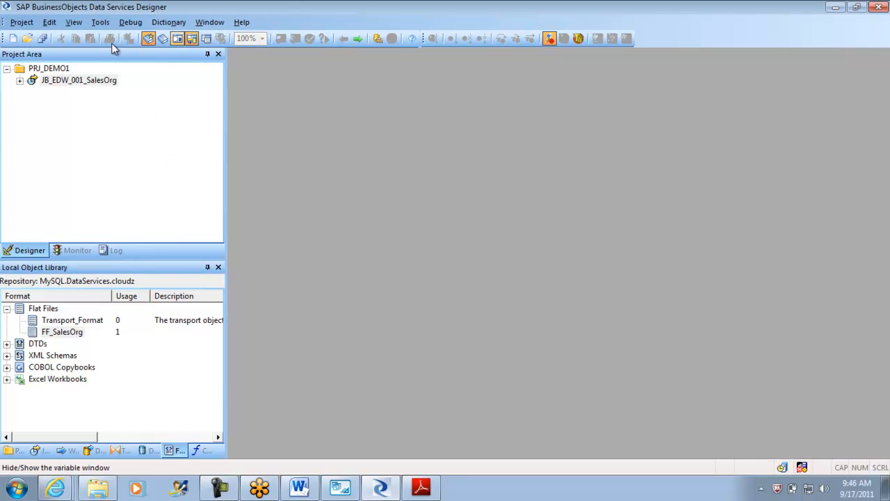
click(25, 24)
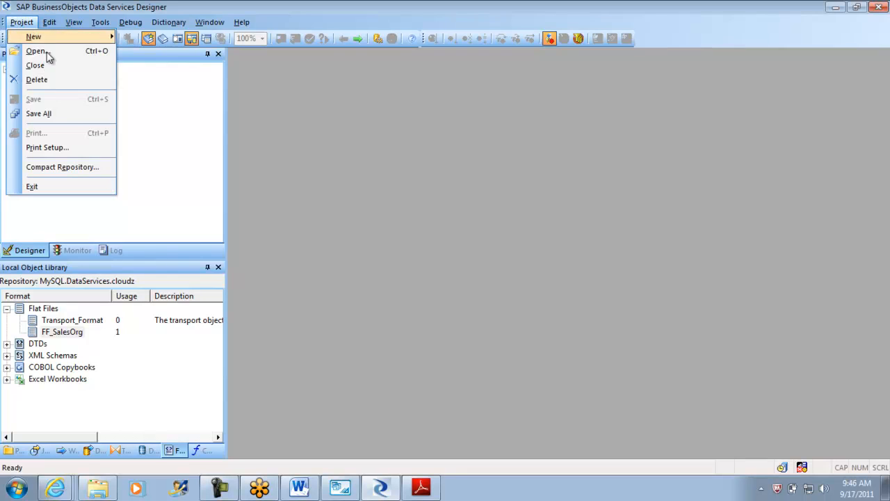
click(56, 115)
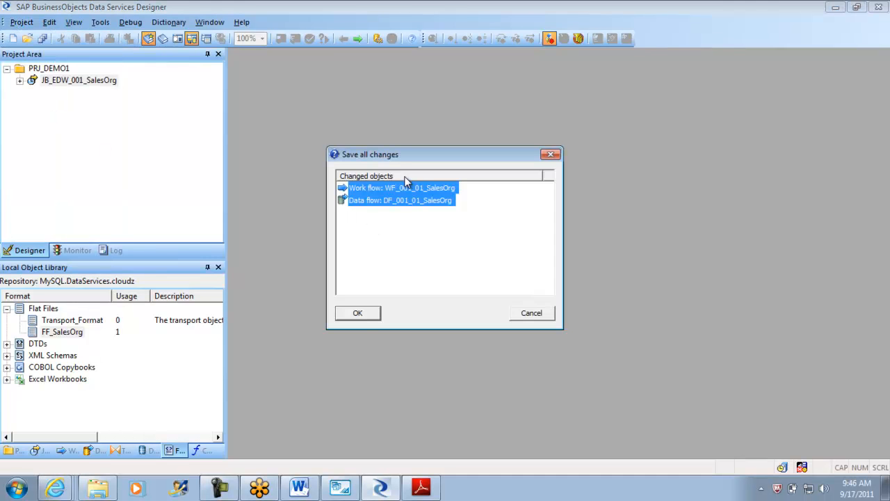
click(357, 313)
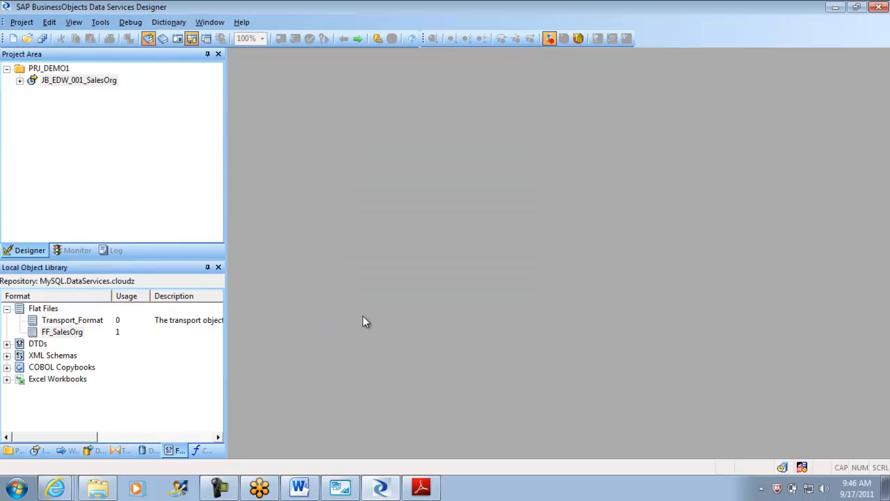
Step: Execute the job JB_EDW_001_SalesOrg again with the existing execution properties
right_click(100, 80)
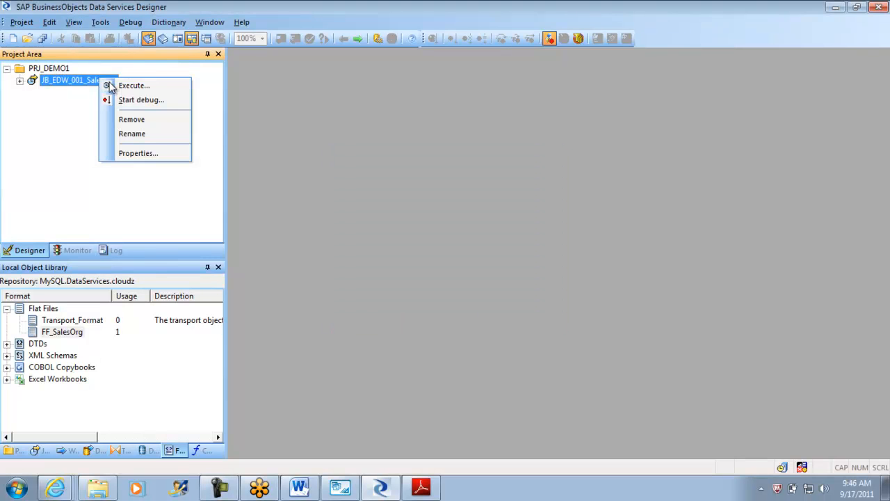
click(133, 86)
click(517, 395)
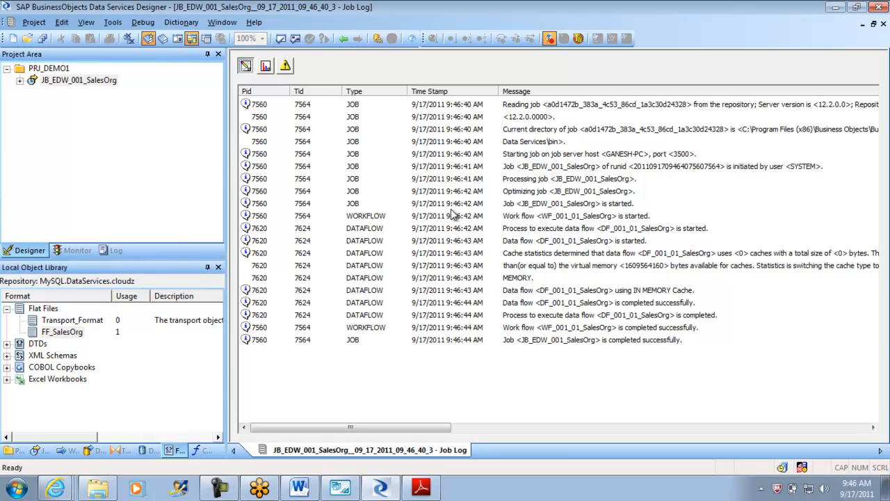
Step: Examine the run's error log, its monitor statistics and the full message text of its trace log
click(286, 67)
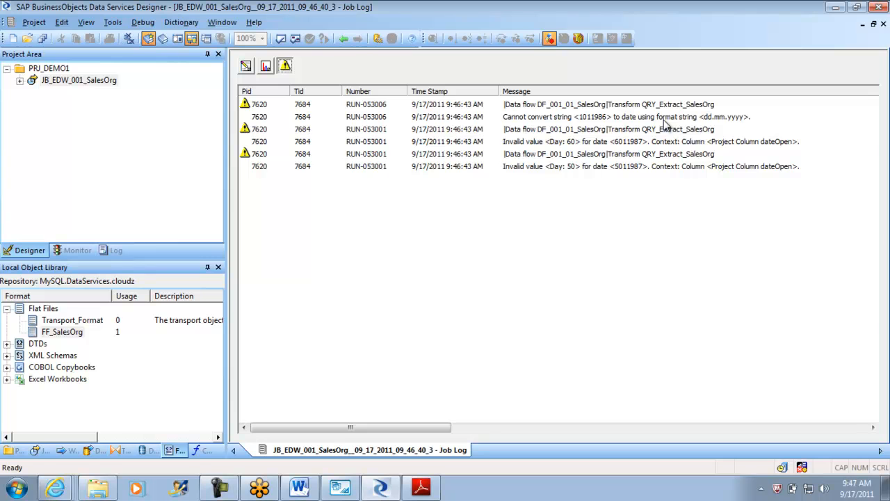
click(265, 67)
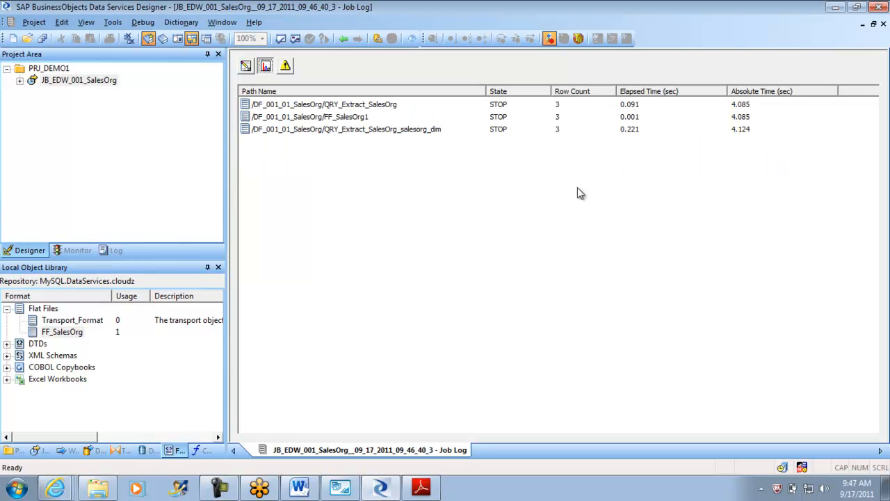
click(246, 66)
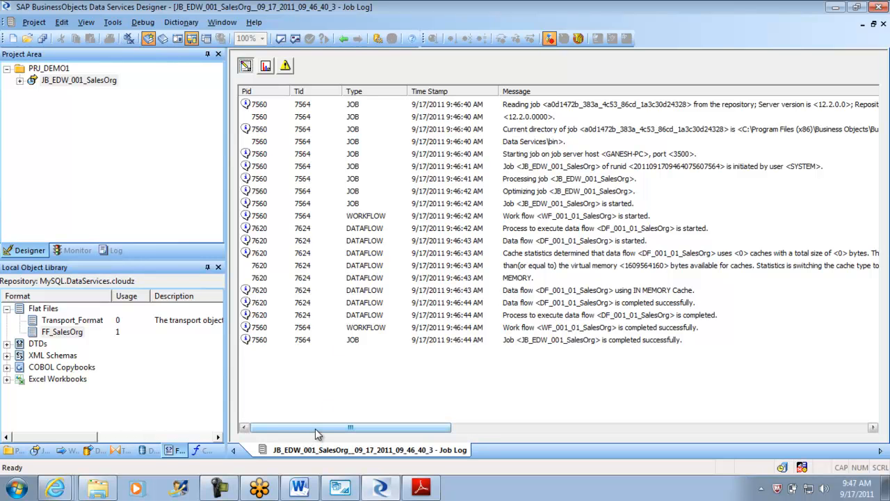
drag(315, 428, 363, 428)
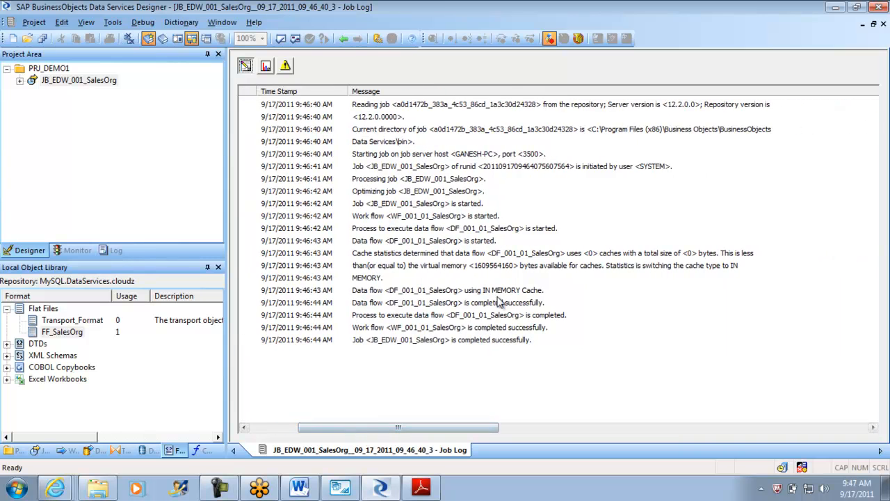
Step: Go through the trace log entries from the data flow start and cache statistics to the job's completion line
click(495, 272)
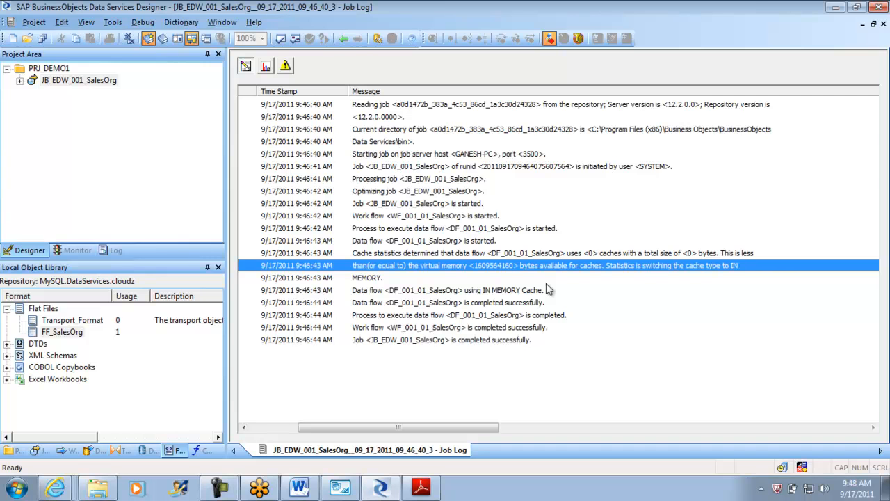
key(shift+Up)
key(shift+Up)
key(shift+Up)
key(shift+Up)
key(shift+Up)
key(shift+Up)
key(shift+Up)
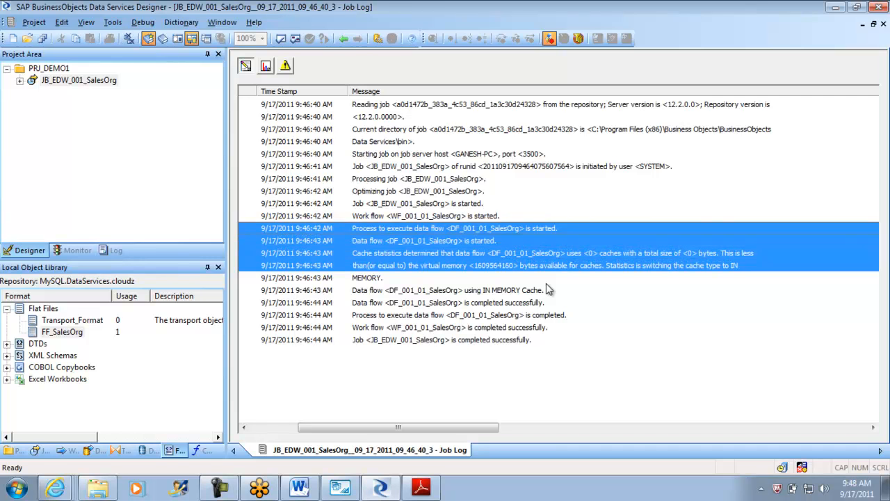
key(shift+Down)
key(shift+Down)
key(shift+Down)
key(shift+Down)
key(shift+Down)
key(shift+Down)
key(shift+Down)
key(shift+Down)
key(shift+Down)
key(shift+Down)
key(shift+Down)
key(shift+Down)
key(shift+Down)
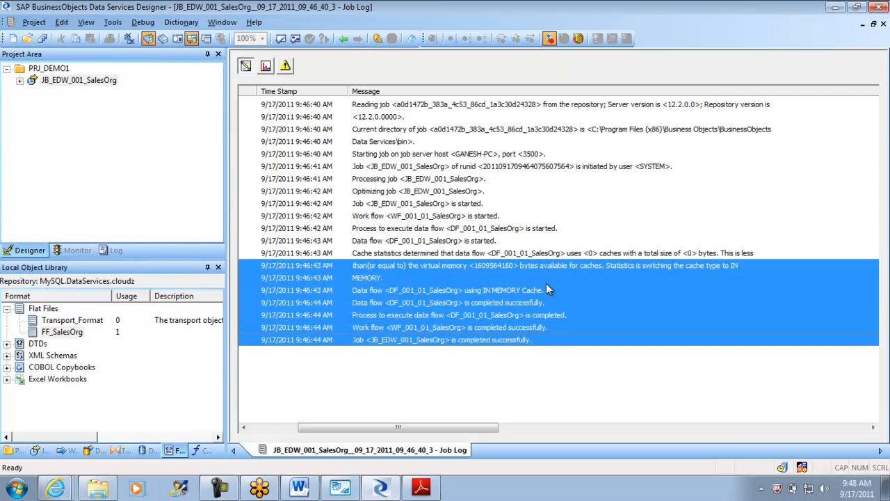
click(549, 343)
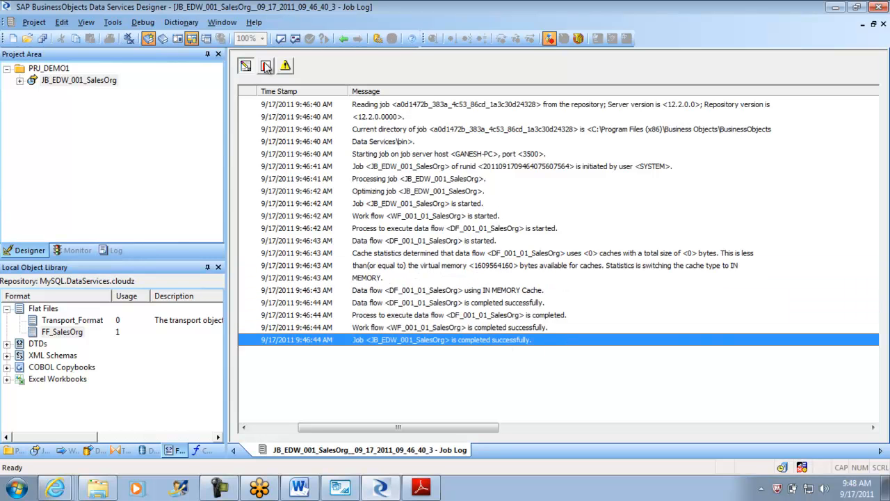
Step: View the run under All Job Servers and check the monitor statistics of the query, flat file and salesorg_dim entries
click(28, 250)
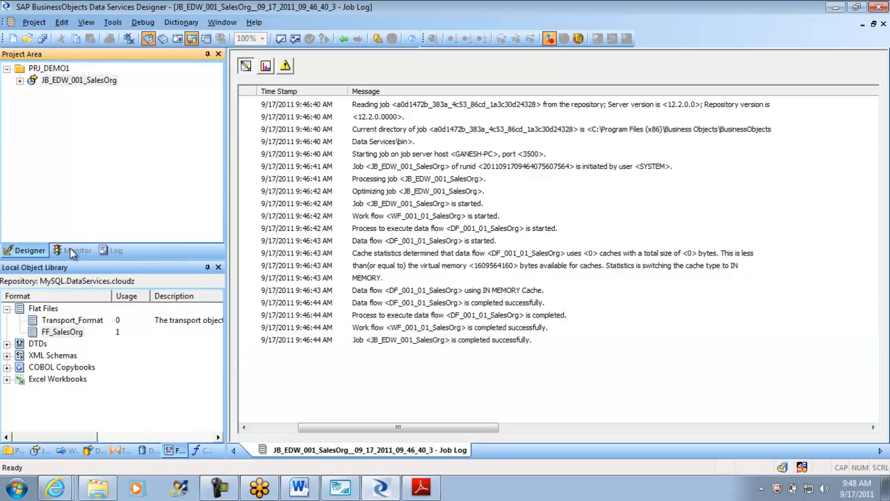
click(73, 252)
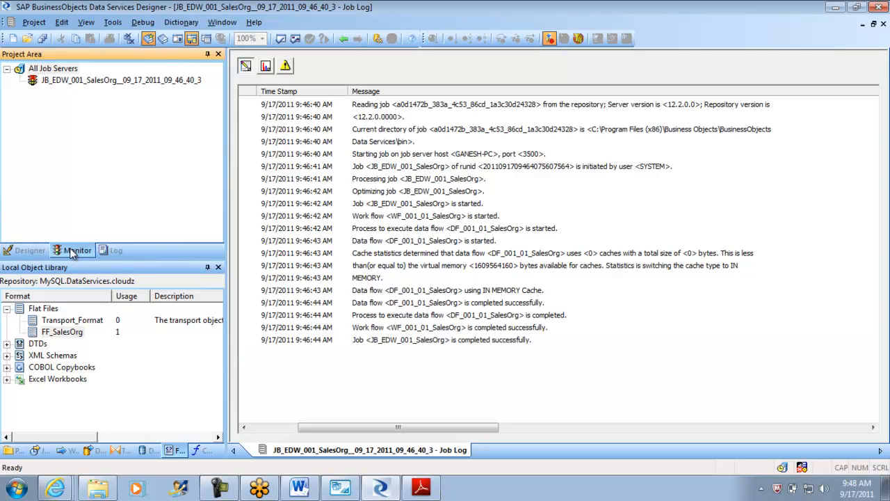
click(266, 68)
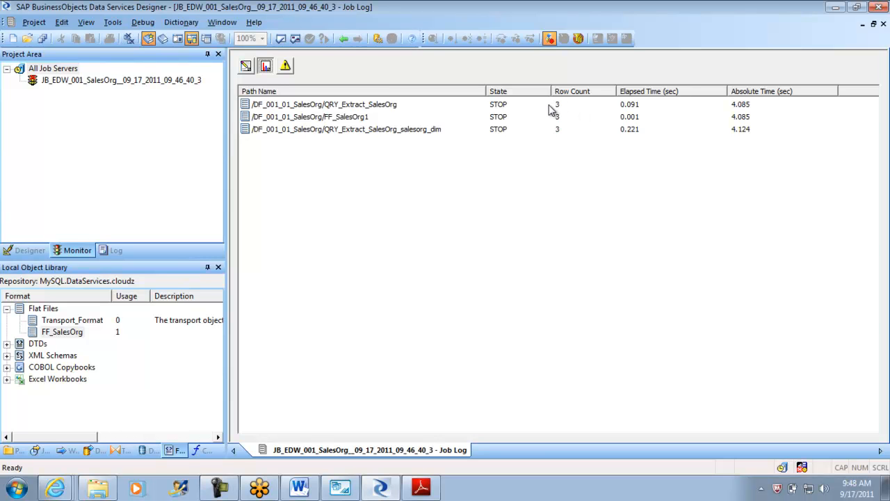
click(369, 106)
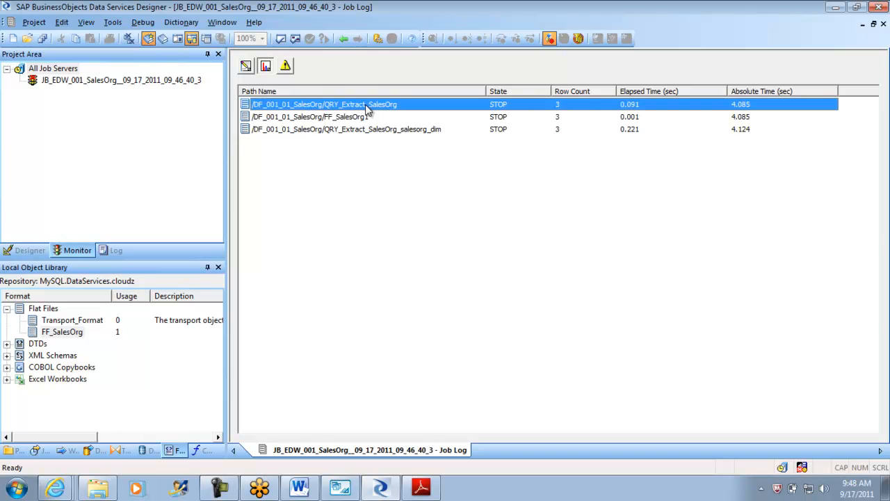
click(358, 117)
click(369, 130)
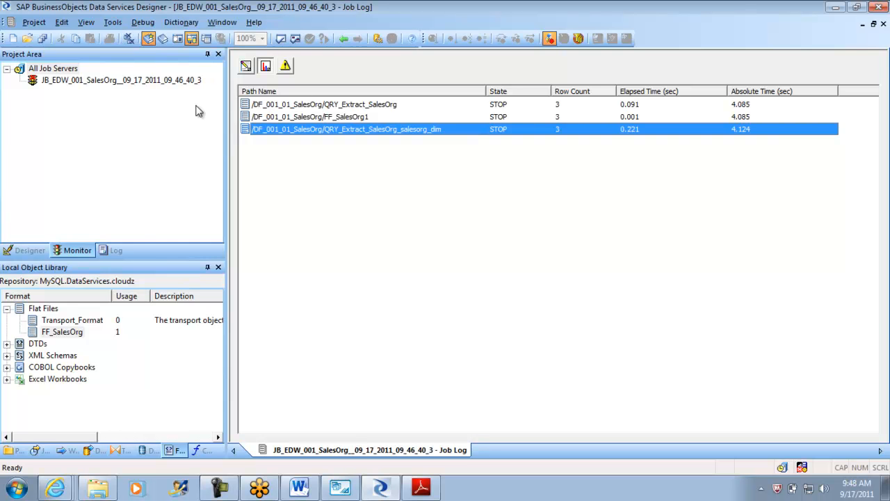
Step: Display the history of JB_EDW_001_SalesOrg runs, review the latest run's error log and close the job log
click(112, 250)
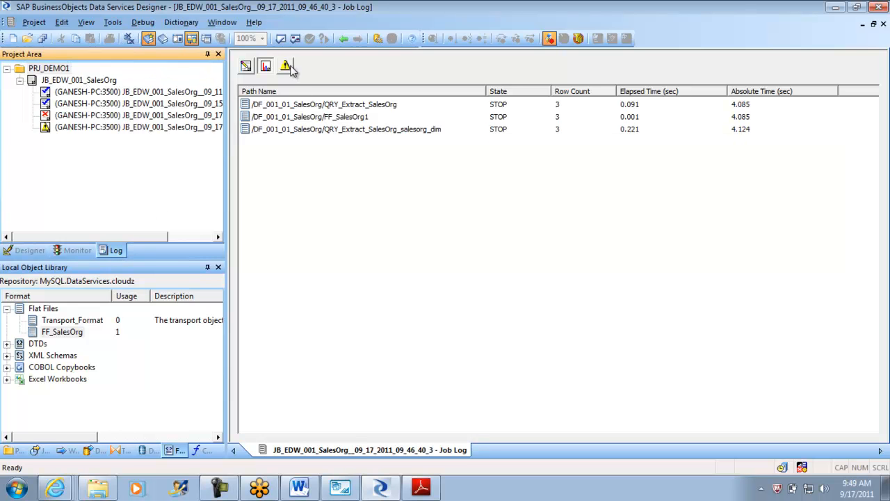
click(285, 66)
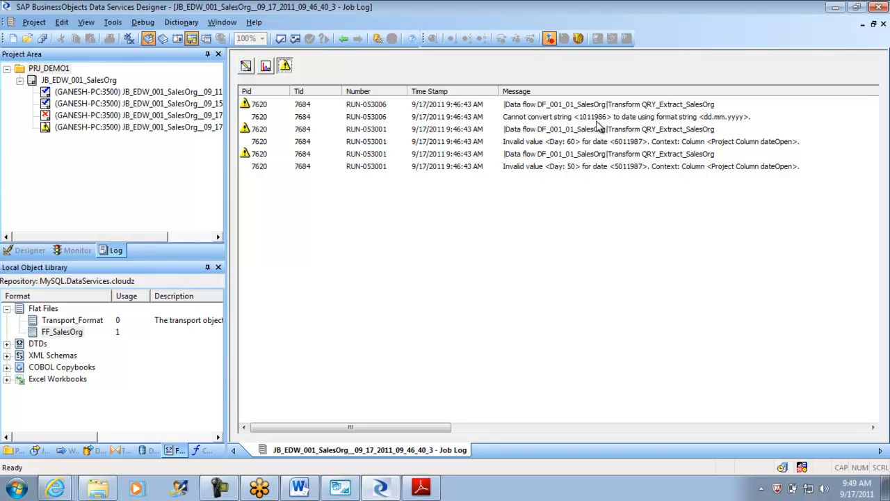
click(343, 38)
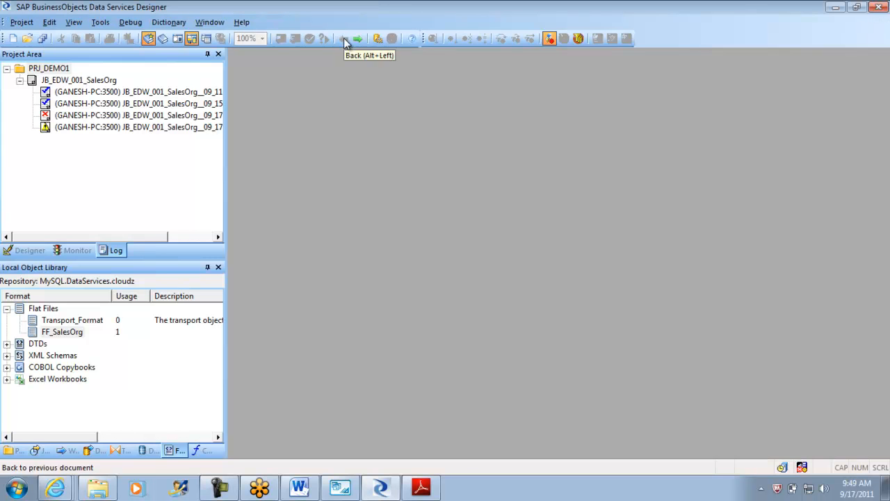
Step: Open JB_EDW_001_SalesOrg in the project tree and drill down through WF_001_01_SalesOrg into data flow DF_001_01_SalesOrg
click(32, 251)
double_click(97, 81)
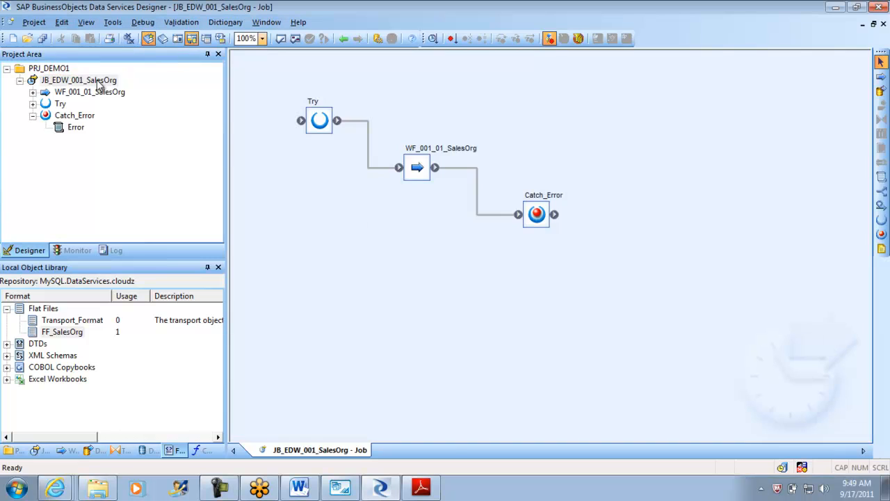
double_click(410, 169)
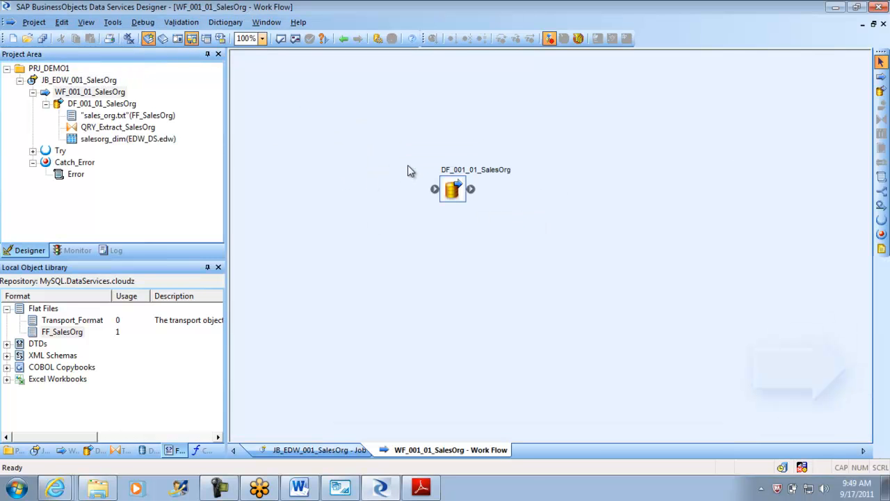
click(344, 39)
click(544, 207)
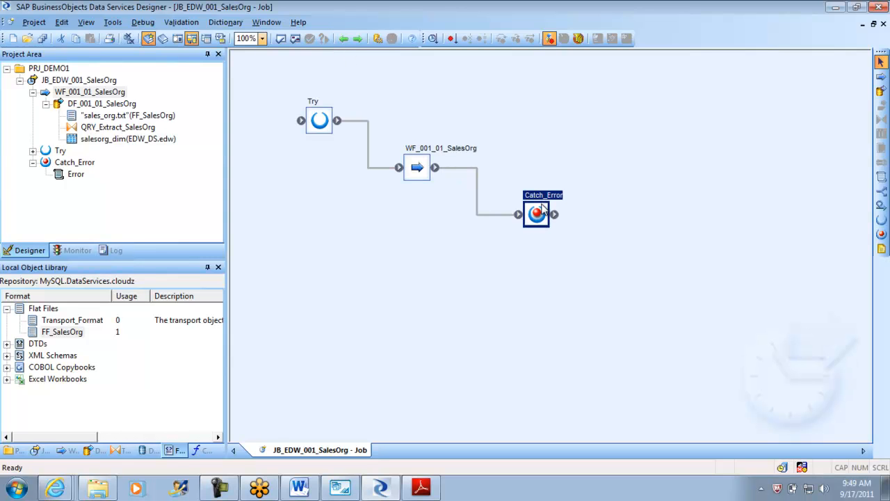
double_click(415, 168)
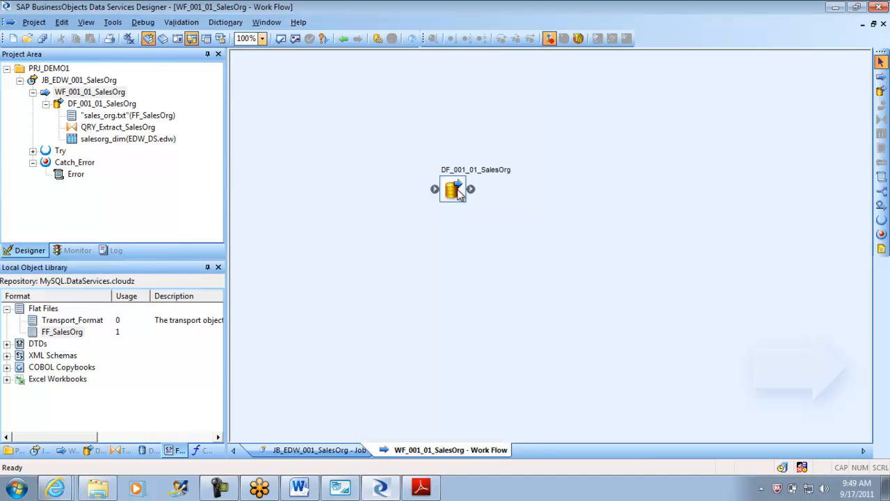
double_click(457, 195)
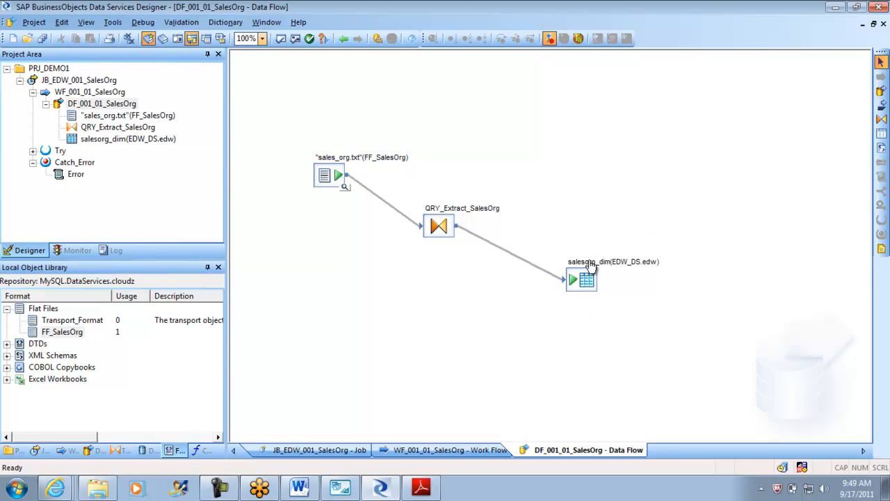
Step: Switch to MySQL Workbench and try to open the data of the salesorg_dim table in the edw schema for editing
click(340, 488)
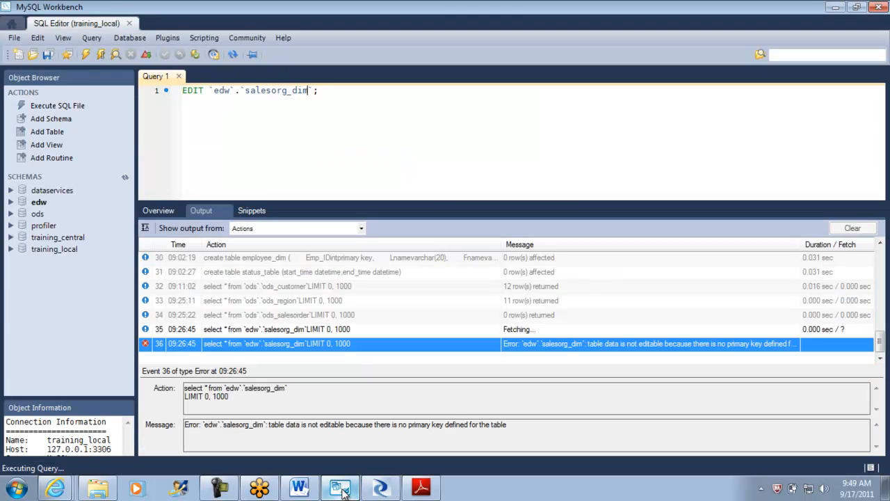
click(40, 203)
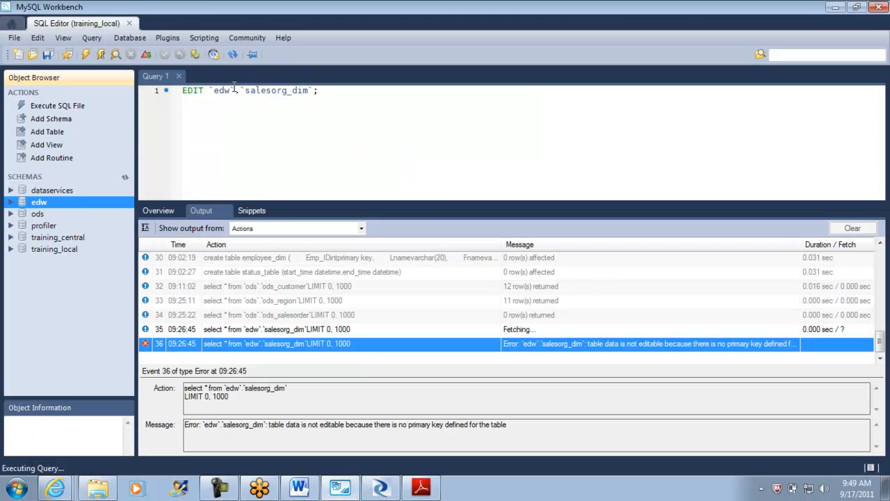
click(161, 211)
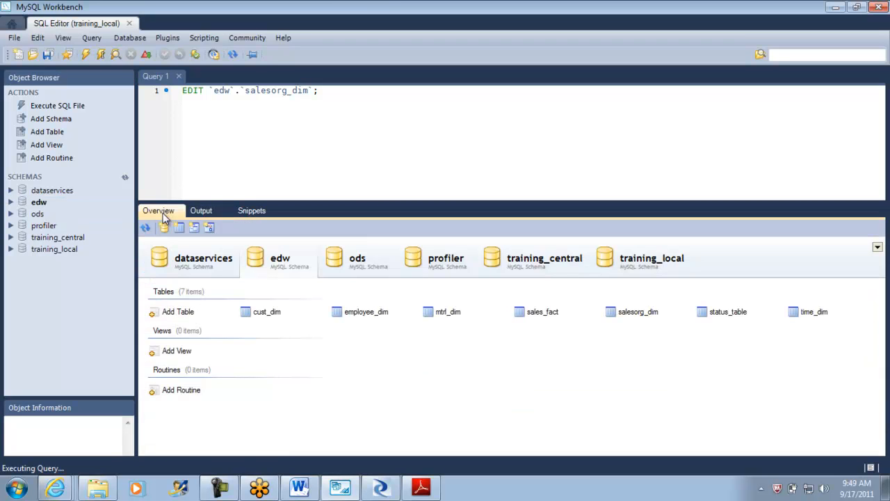
double_click(636, 314)
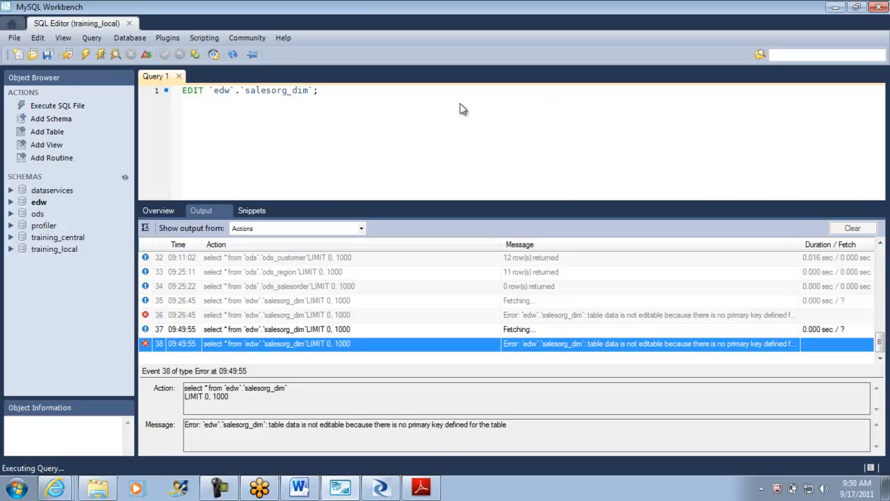
drag(361, 90, 125, 90)
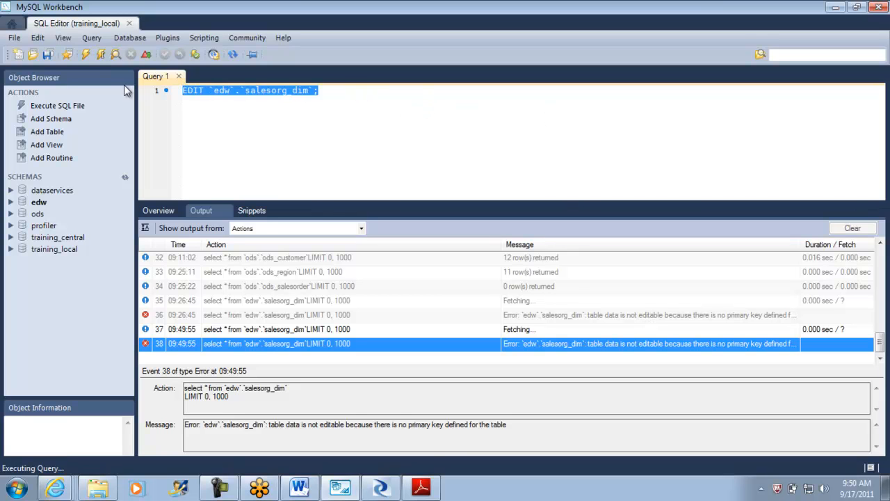
Step: Query the rows of the edw schema's salesorg_dim table with the 1000-row limit
click(165, 212)
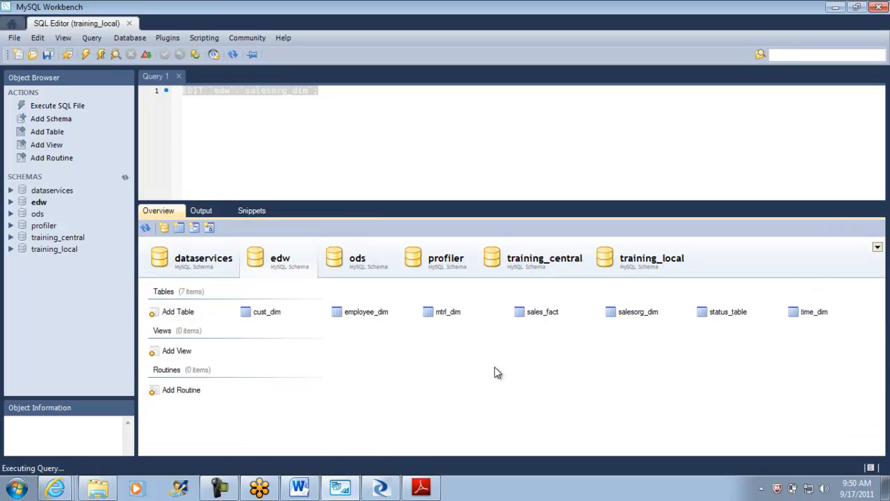
right_click(643, 318)
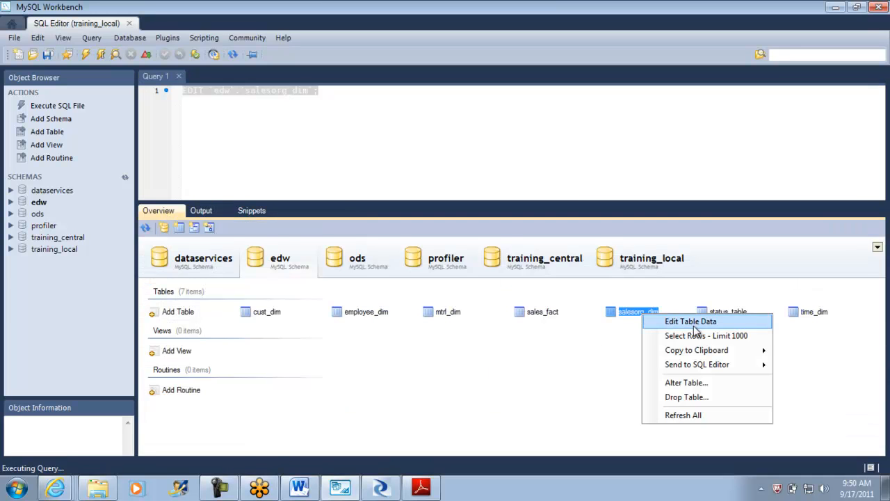
click(694, 336)
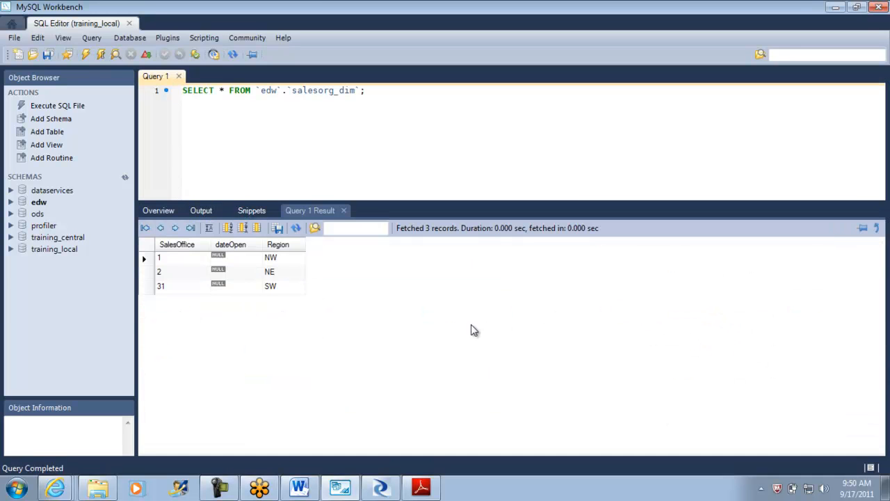
Step: Check the SalesOffice, dateOpen and Region values of the rows returned from the salesorg_dim table
click(232, 259)
click(183, 261)
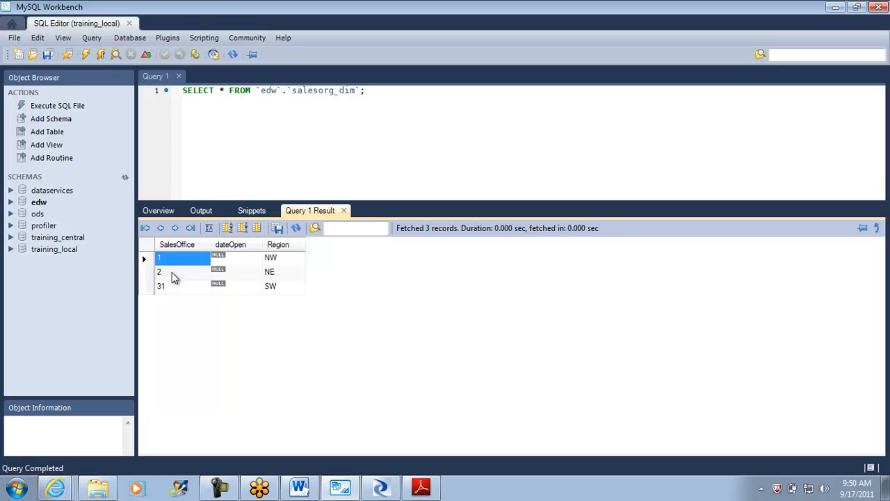
click(175, 275)
click(173, 288)
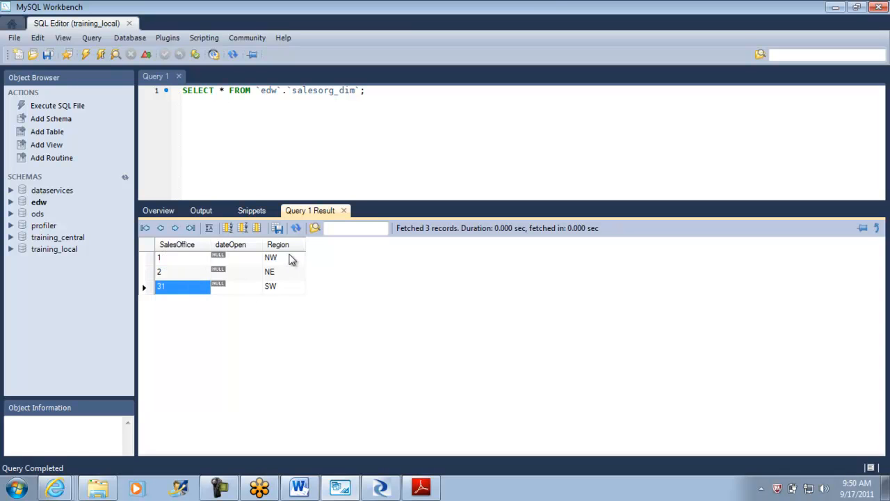
click(293, 258)
click(286, 273)
click(286, 289)
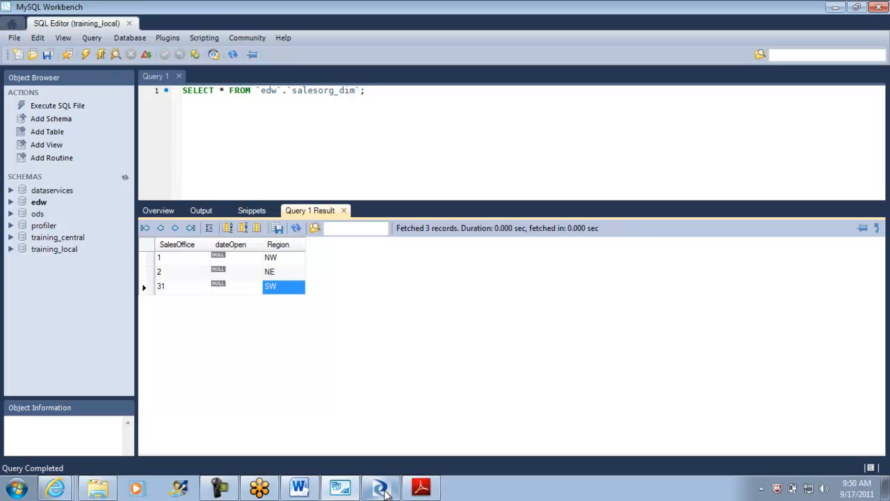
Step: Open the sales_org text file from the Tutorial Files folder and inspect its records, especially the SalesOffice and DateOpen values
click(98, 489)
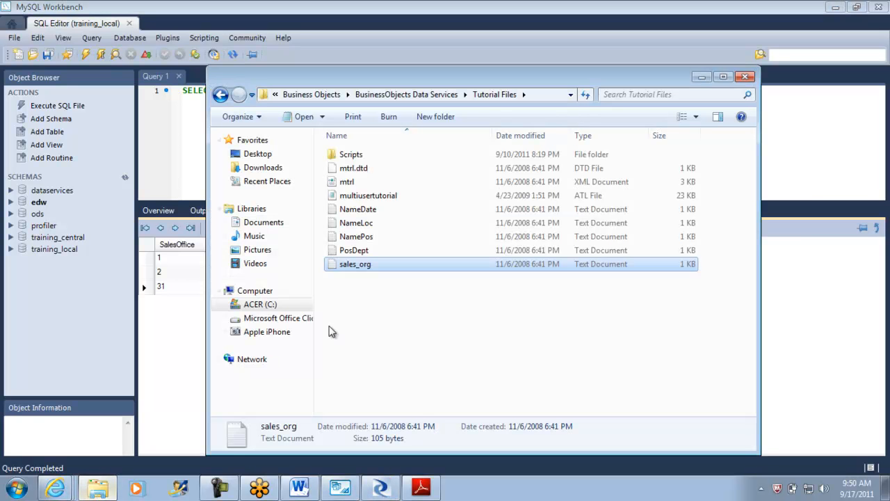
double_click(370, 265)
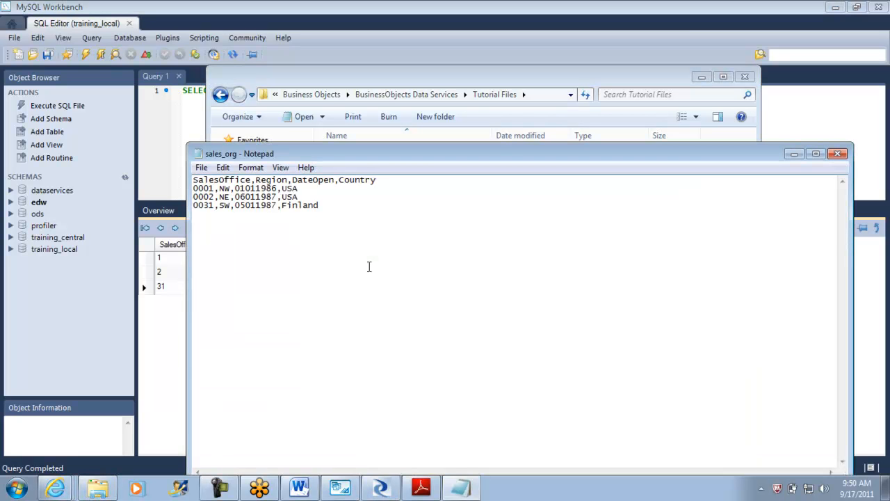
double_click(210, 189)
double_click(208, 197)
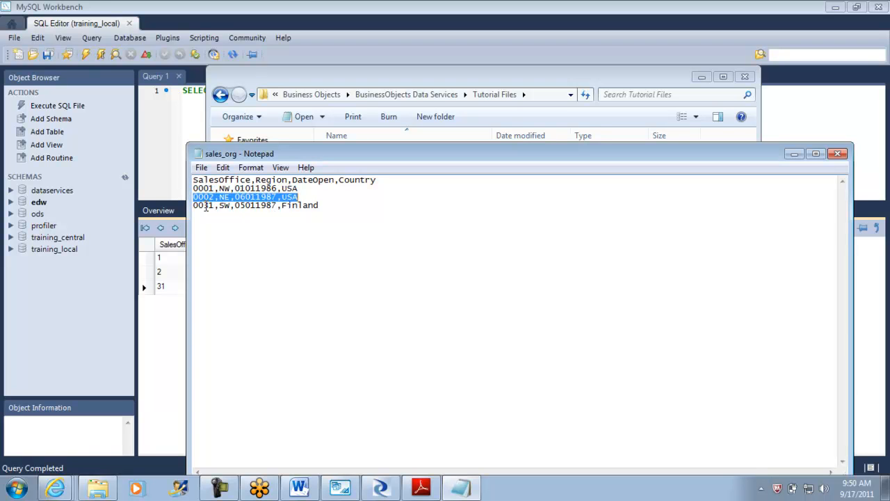
double_click(205, 206)
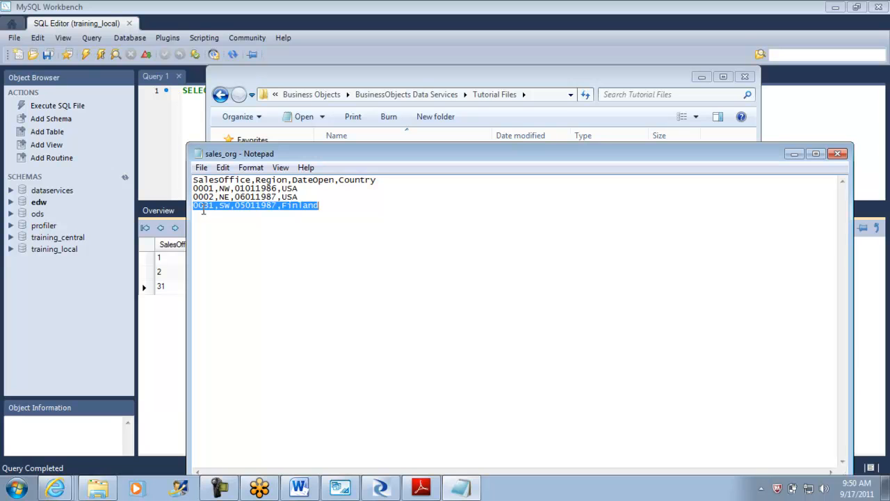
drag(209, 189, 194, 190)
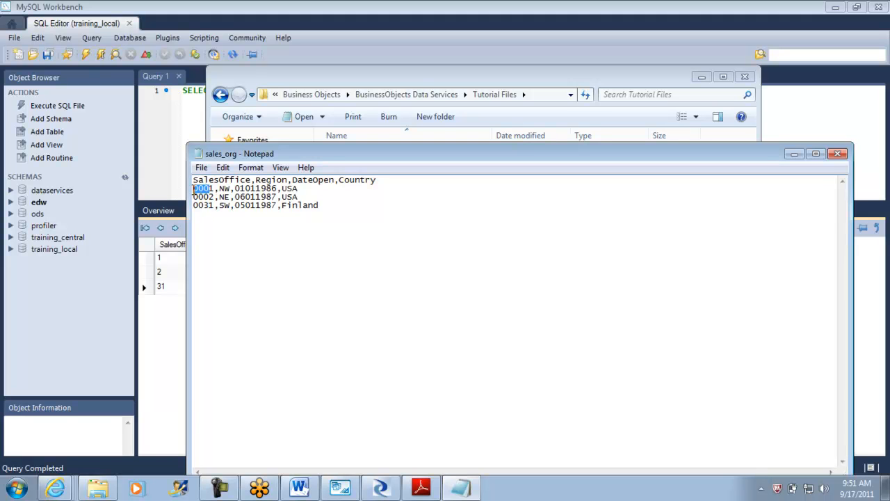
double_click(251, 188)
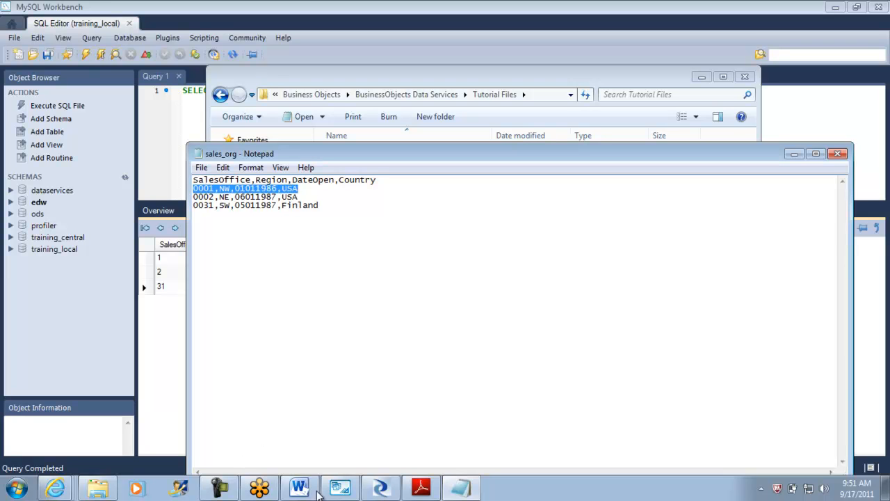
Step: Switch to Data Services Designer and change the dateOpen mapping in QRY_Extract_SalesOrg to to_date(FF_SalesOrg.DateOpen,'ddmmyyyy')
click(384, 491)
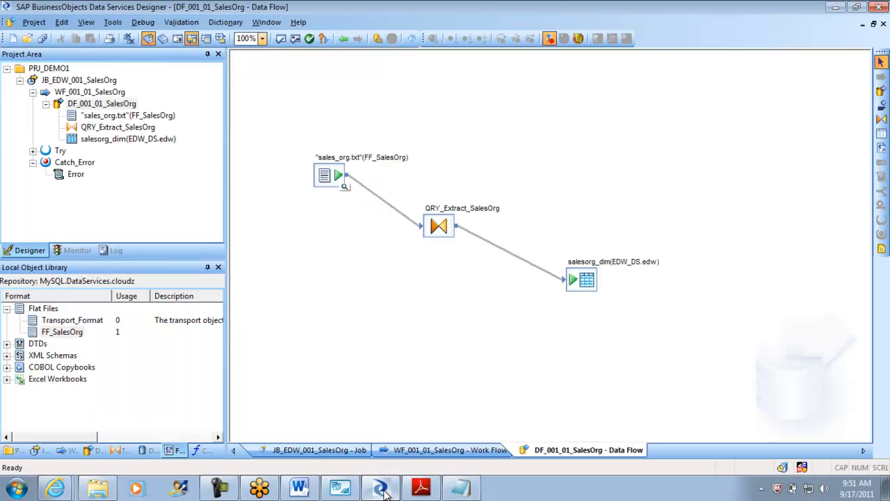
double_click(439, 226)
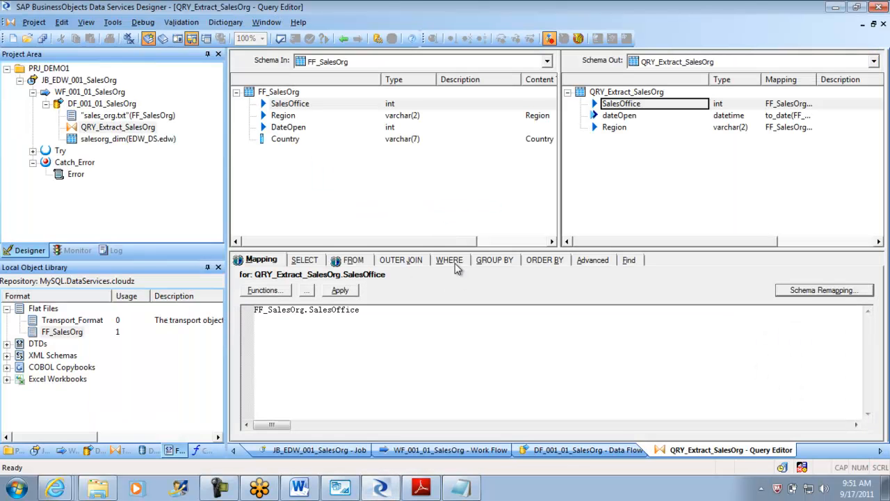
click(622, 115)
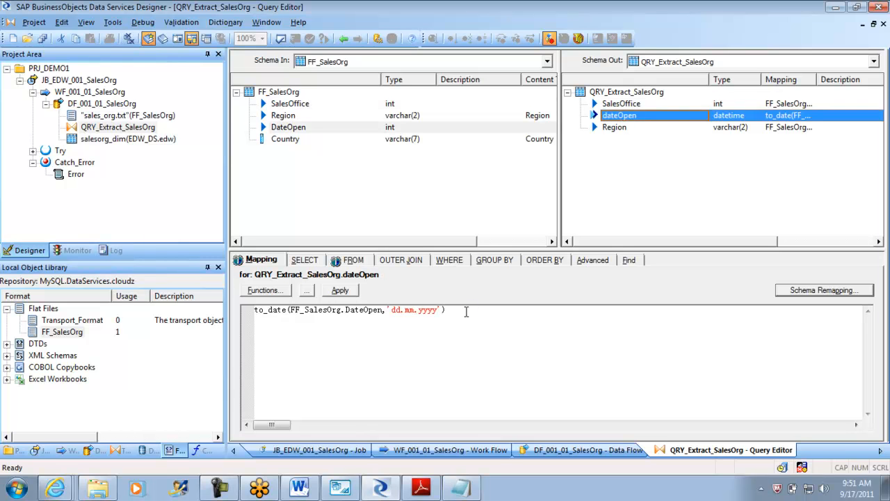
click(291, 308)
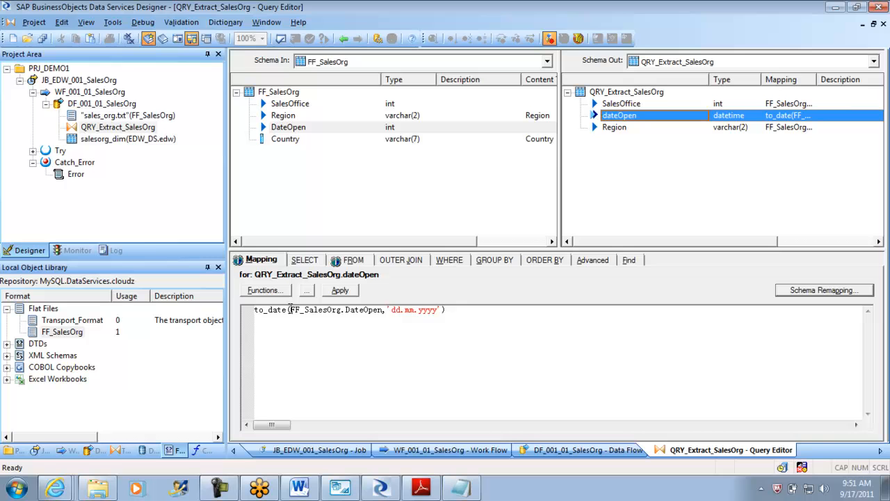
click(342, 310)
click(388, 309)
click(290, 310)
click(402, 310)
key(Delete)
key(BackSpace)
Step: Validate the QRY_Extract_SalesOrg query, close the validation output and return to data flow DF_001_01_SalesOrg
click(281, 39)
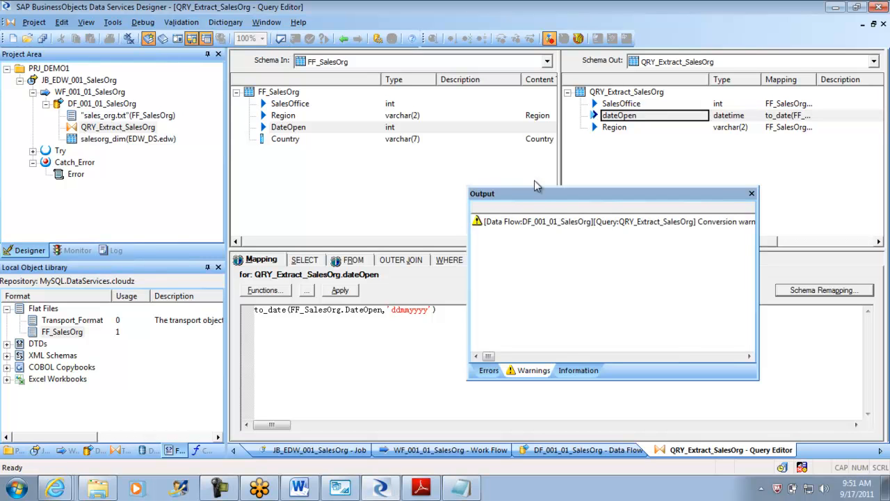
click(753, 194)
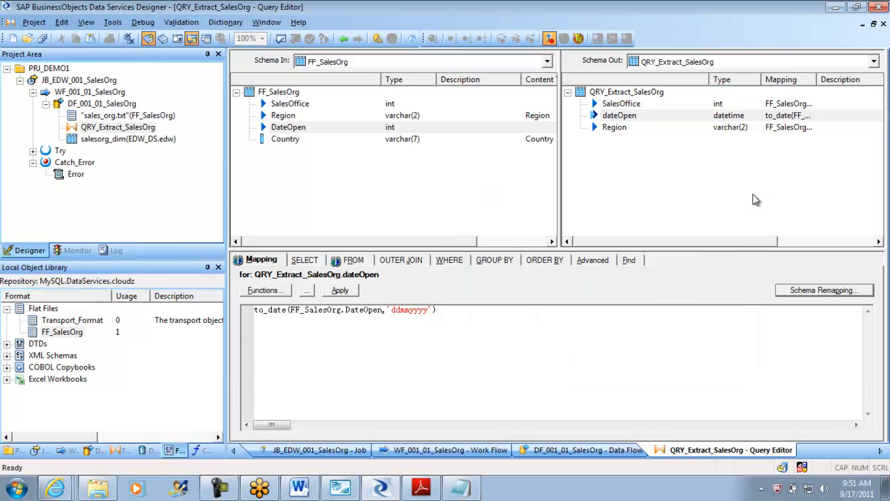
click(345, 40)
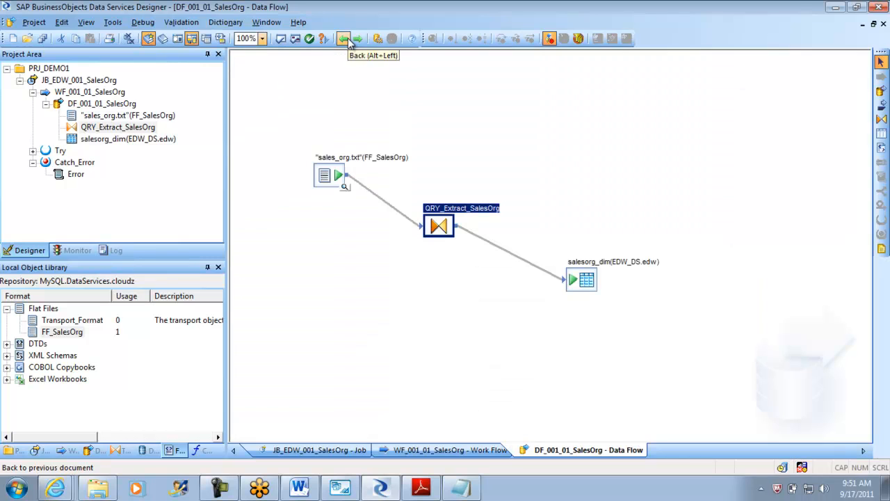
Step: Set the salesorg_dim target table to delete its data before loading, and return to the data flow
double_click(583, 280)
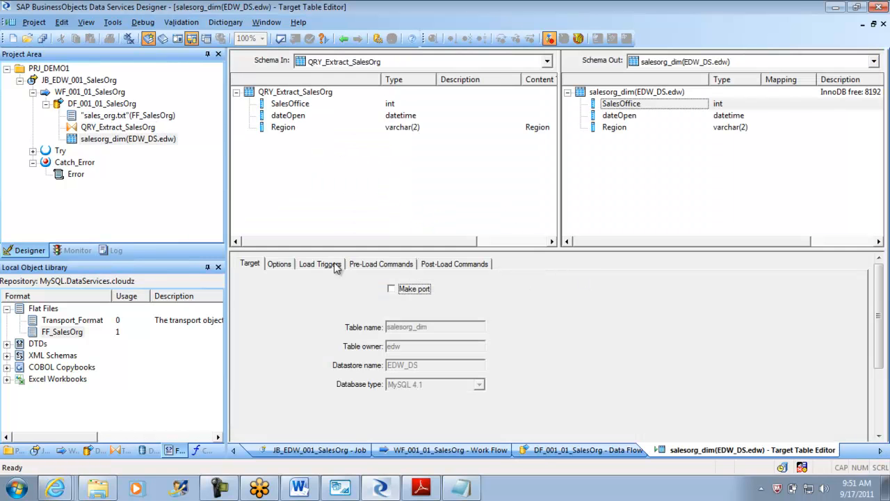
click(281, 265)
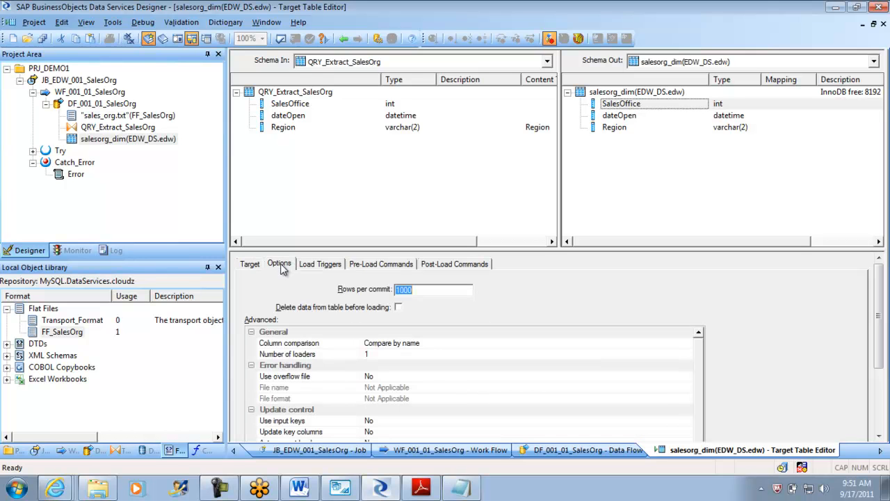
click(252, 265)
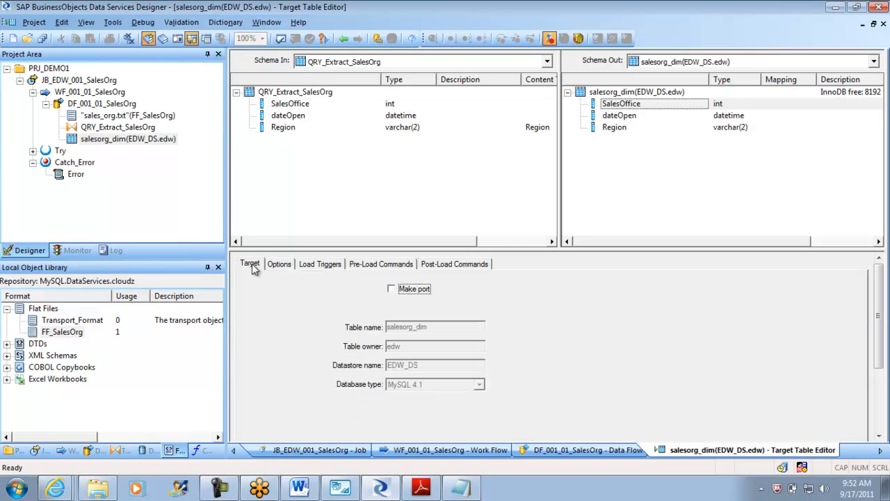
click(281, 265)
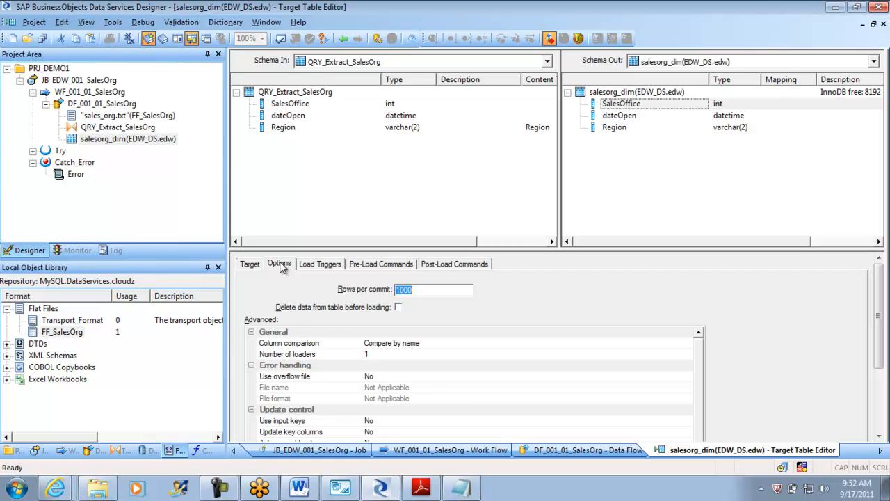
click(351, 491)
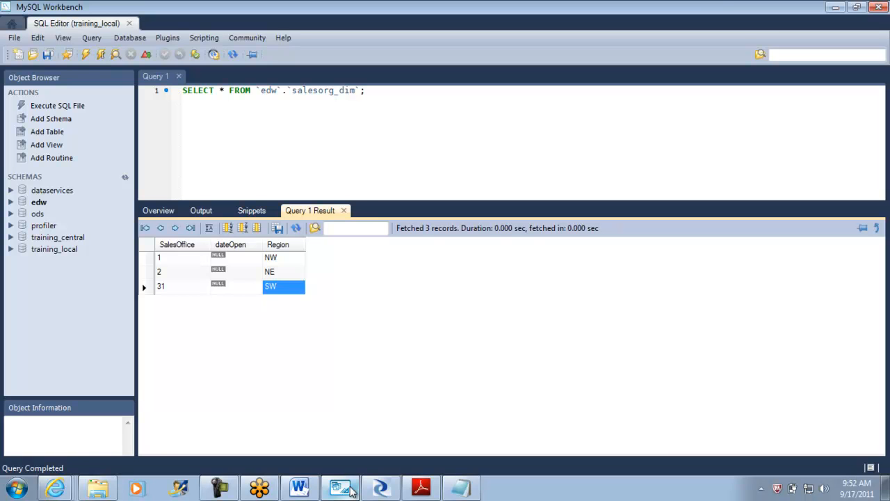
click(352, 491)
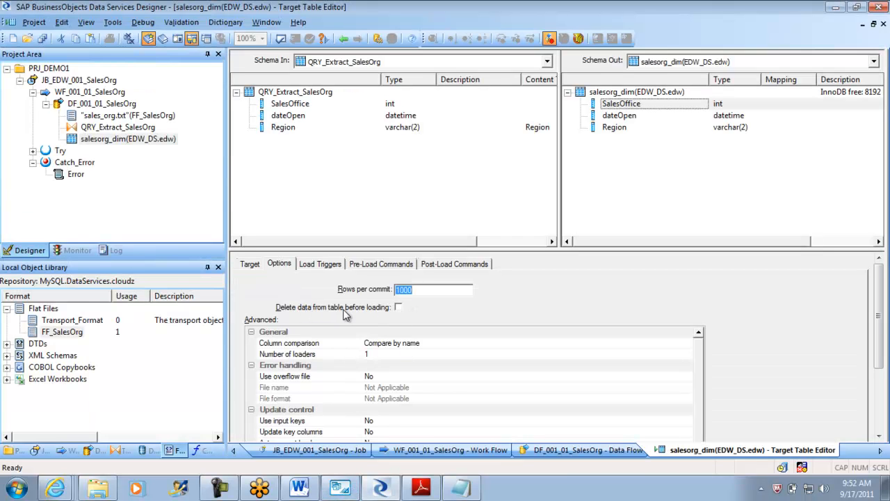
click(398, 308)
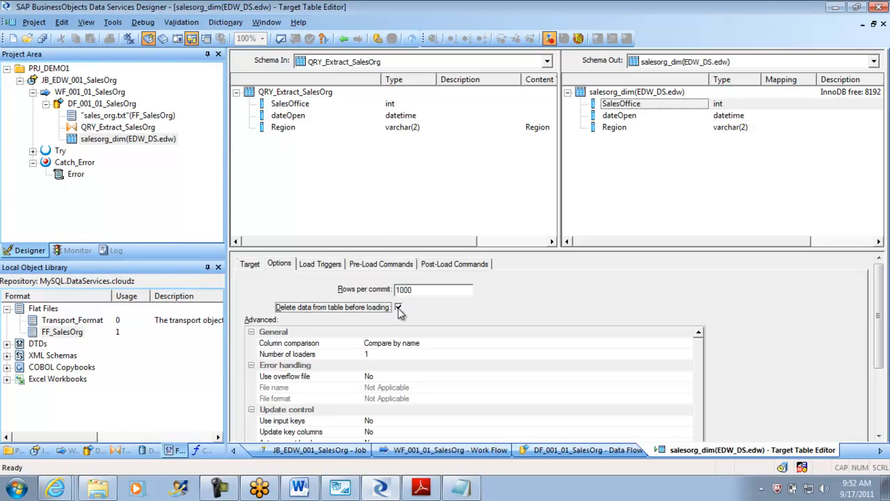
click(345, 39)
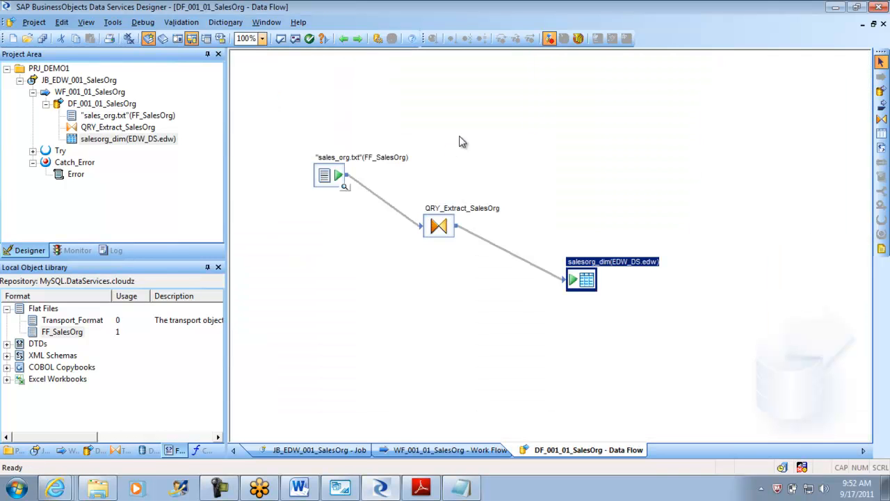
Step: Validate all objects in data flow DF_001_01_SalesOrg and close the validation output
click(295, 38)
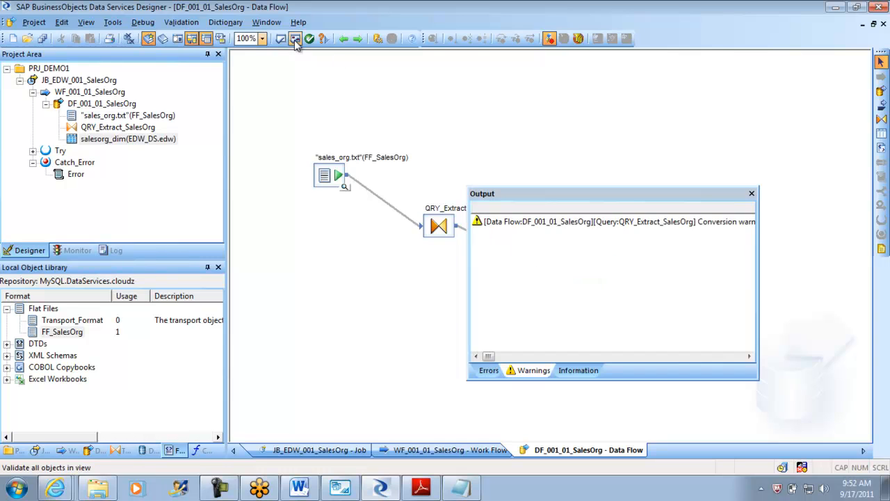
click(751, 194)
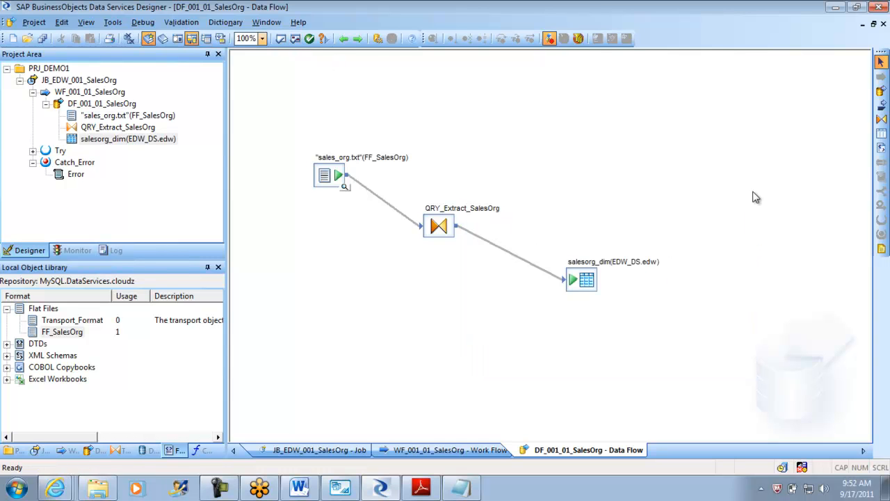
click(595, 281)
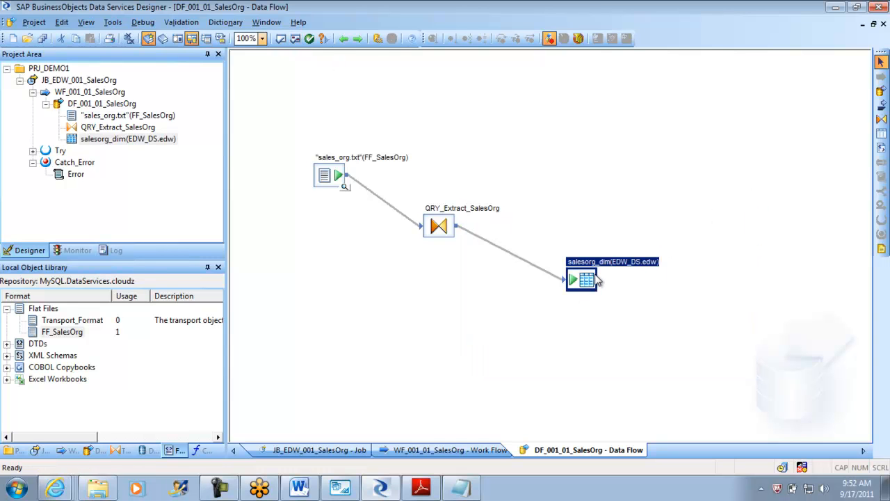
Step: Collapse JB_EDW_001_SalesOrg in the project tree and execute the job with the preset execution properties
click(33, 93)
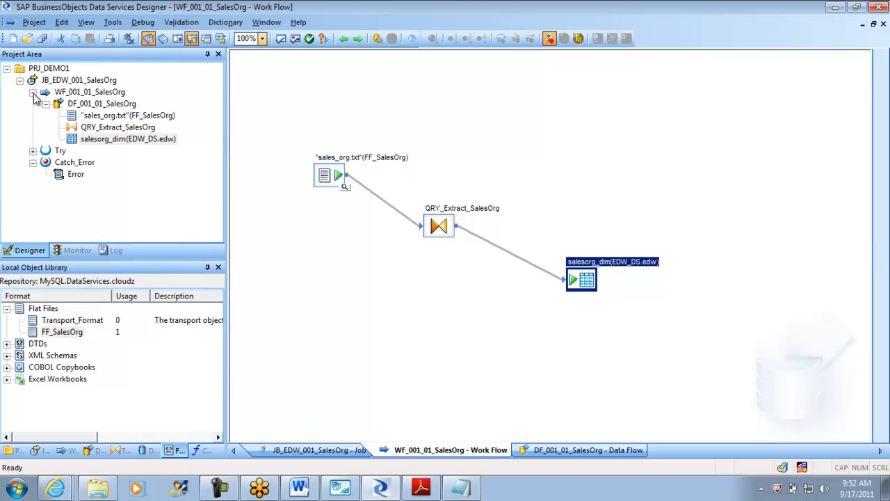
click(19, 86)
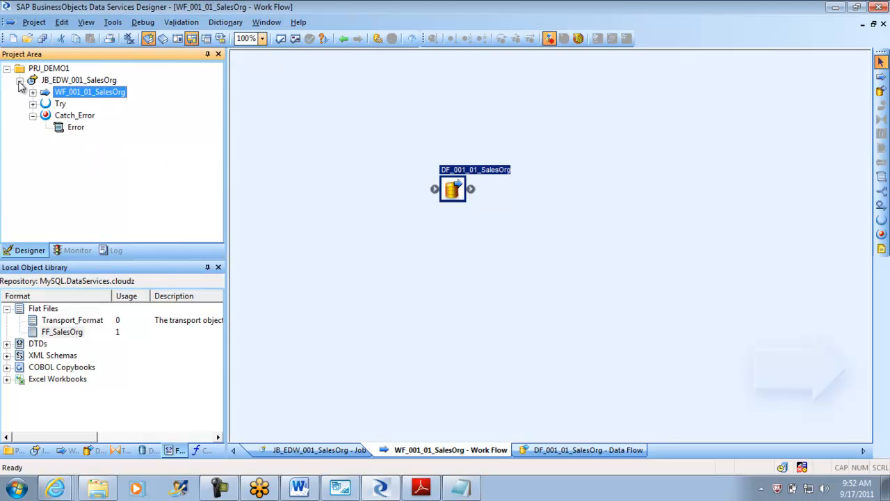
click(19, 80)
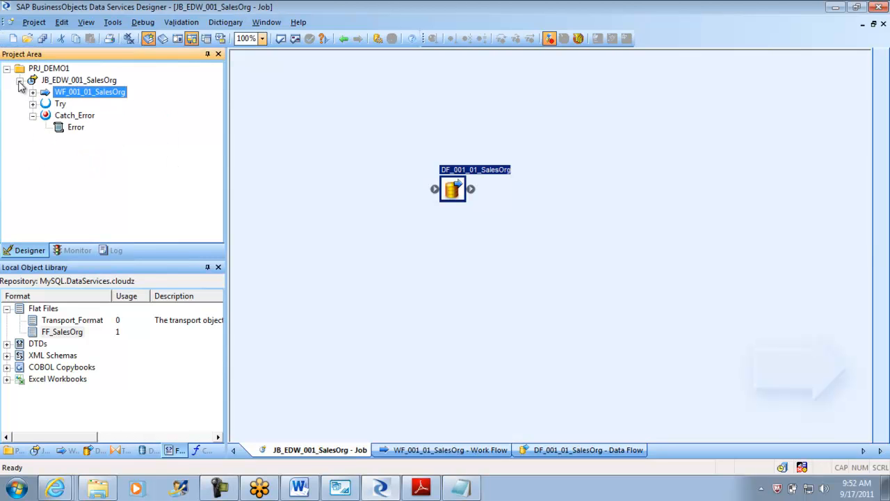
right_click(80, 82)
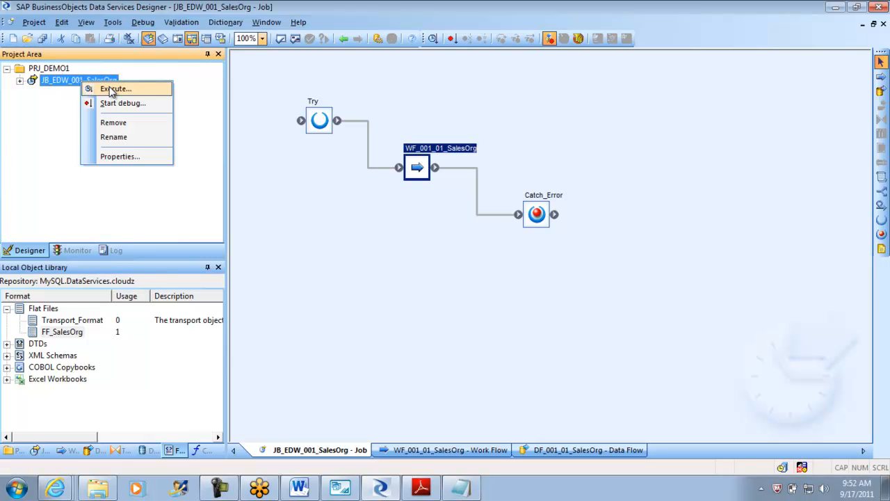
click(111, 89)
click(362, 313)
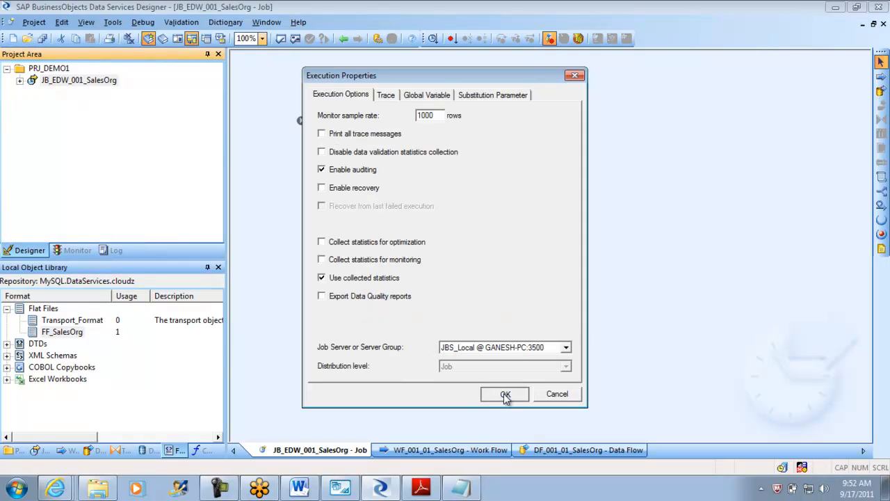
click(504, 393)
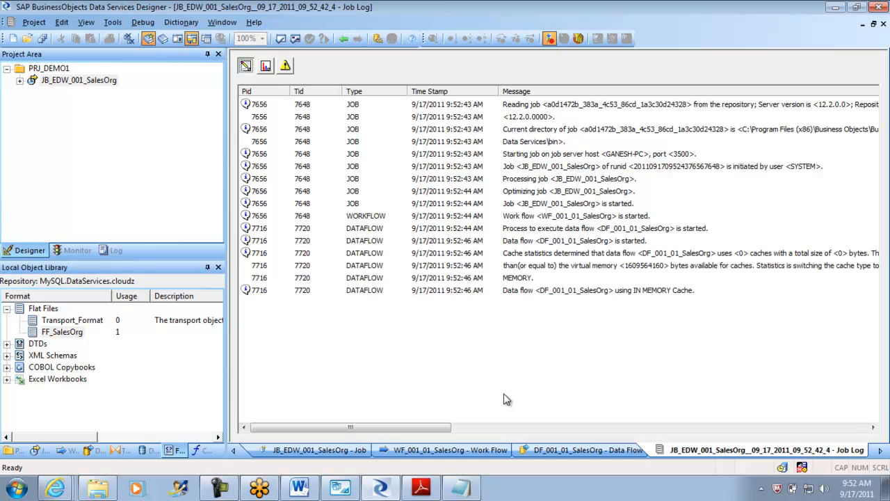
Step: Open the error log of the new job run and examine the message for the dateOpen column
click(285, 67)
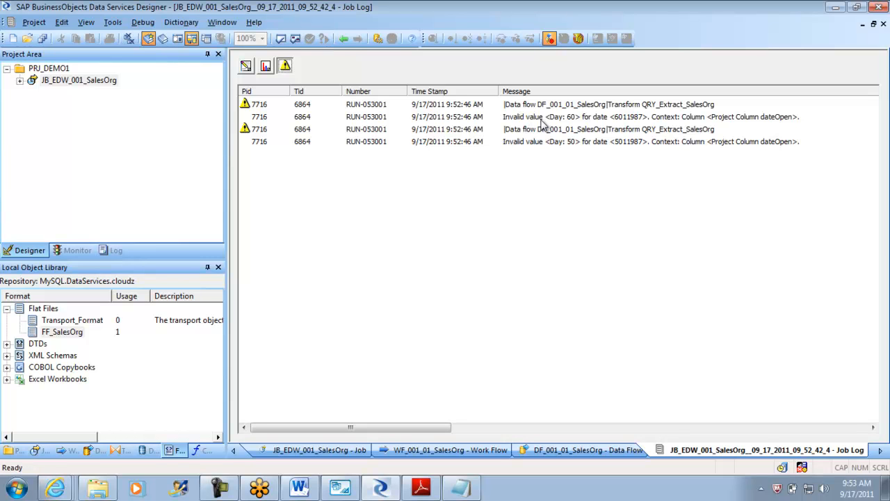
click(571, 121)
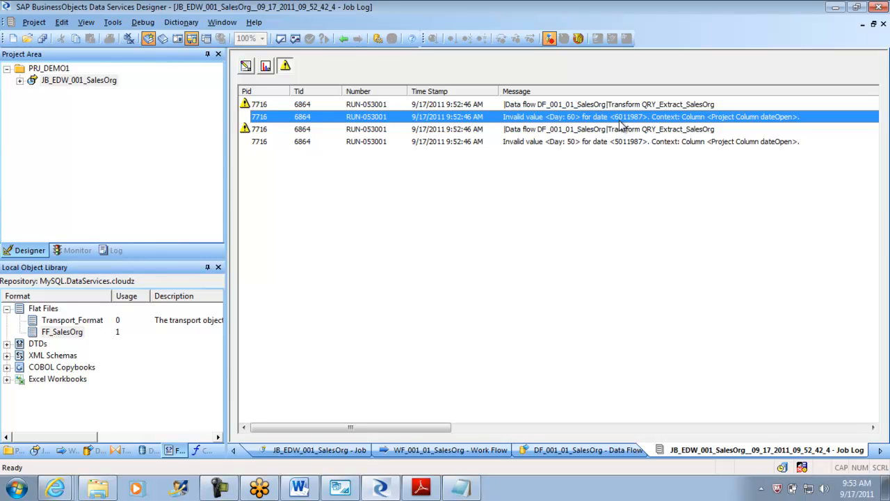
Step: Change the date format in the dateOpen mapping of QRY_Extract_SalesOrg to 'Dmmyyyy', validate the query and close the validation output
click(343, 39)
double_click(420, 167)
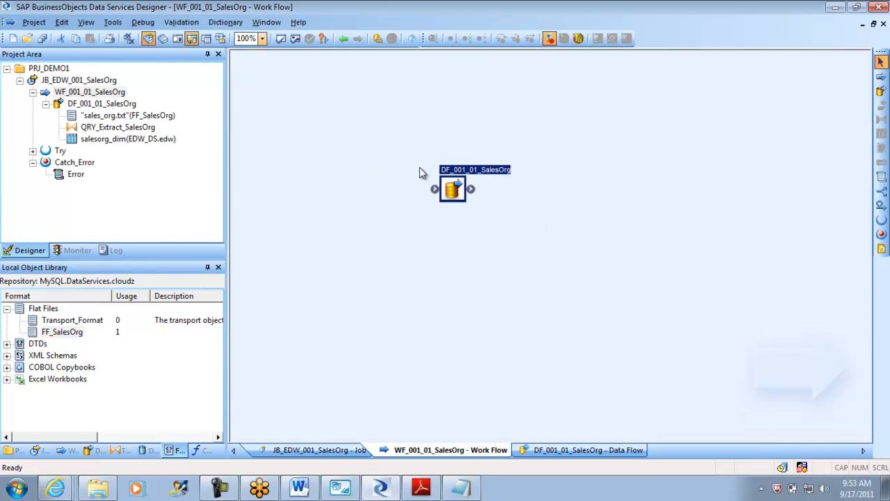
double_click(459, 187)
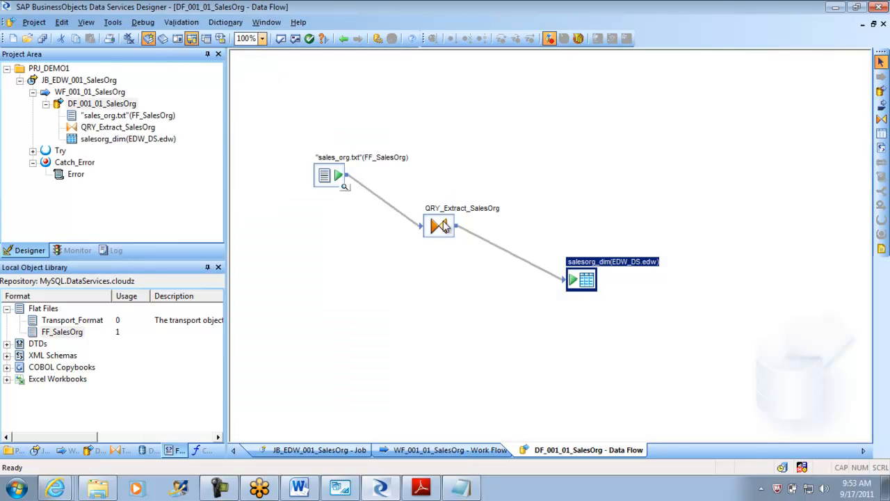
double_click(444, 223)
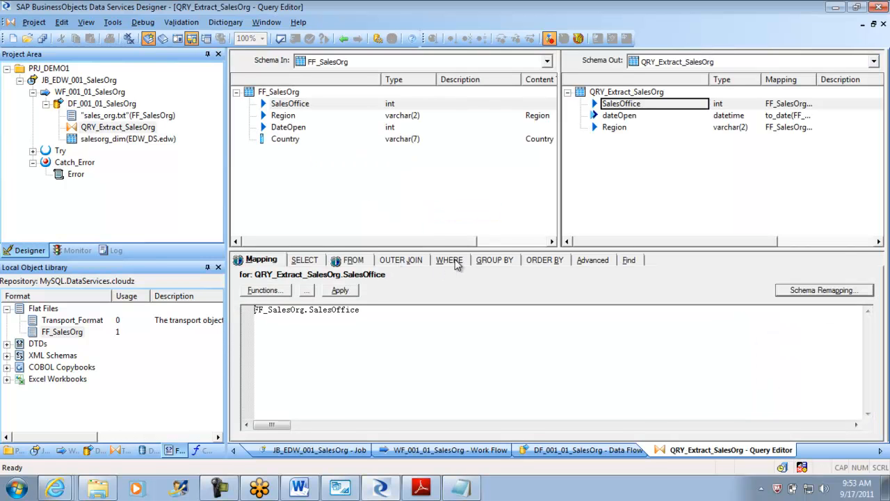
click(621, 116)
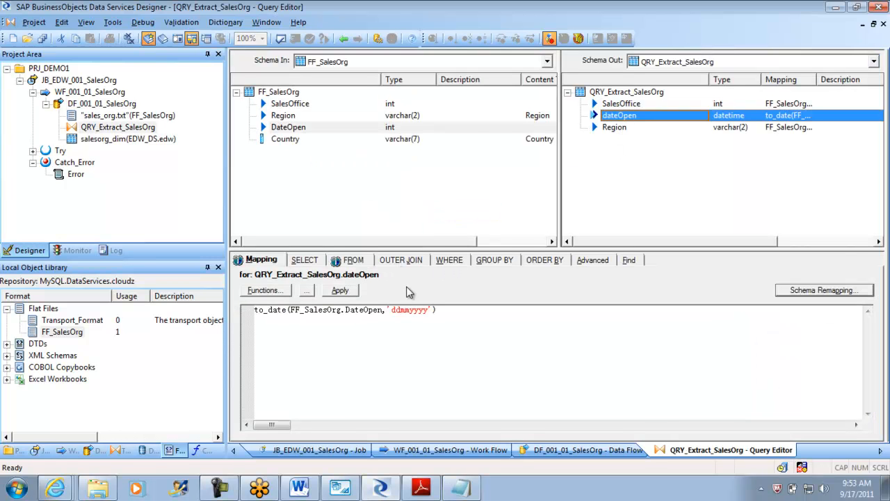
click(400, 309)
key(BackSpace)
key(BackSpace)
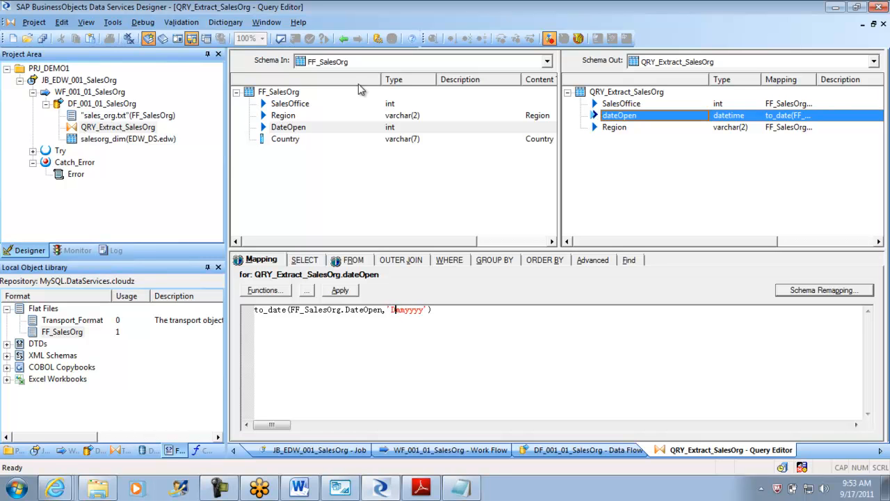
click(281, 38)
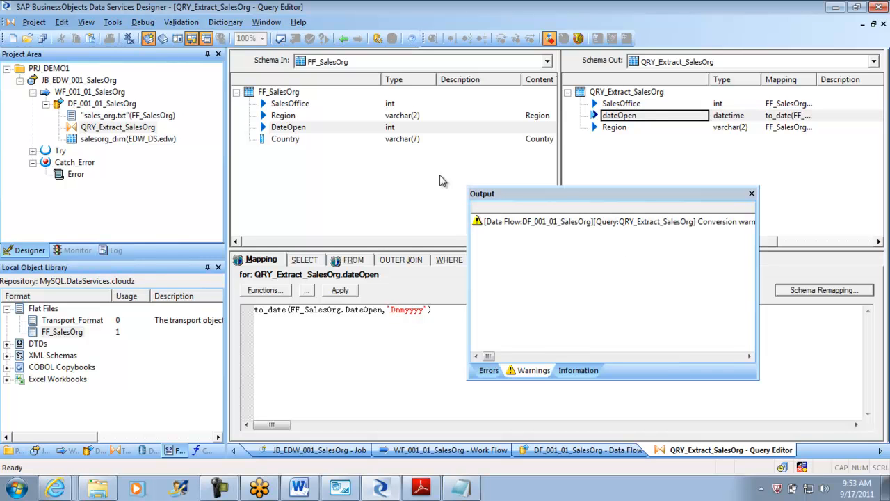
click(751, 193)
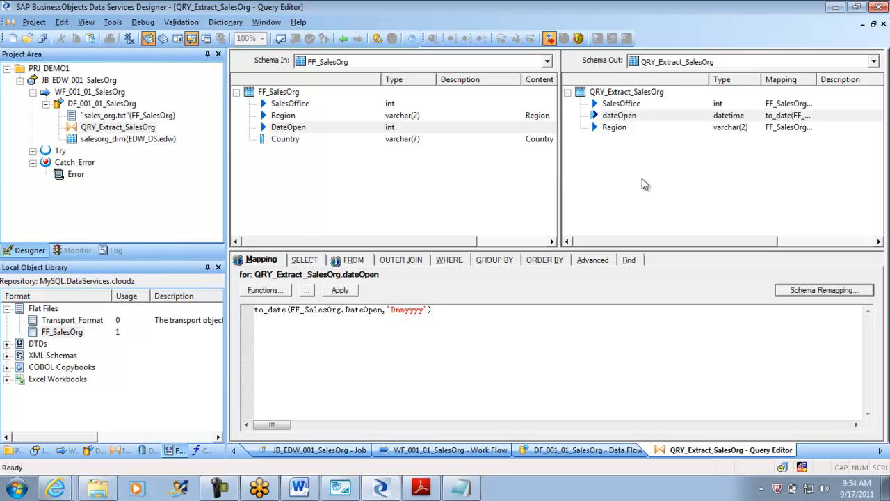
Step: Check the sales_org.txt source data, and set the DateOpen field of file format FF_SalesOrg to varchar with size 8
click(343, 39)
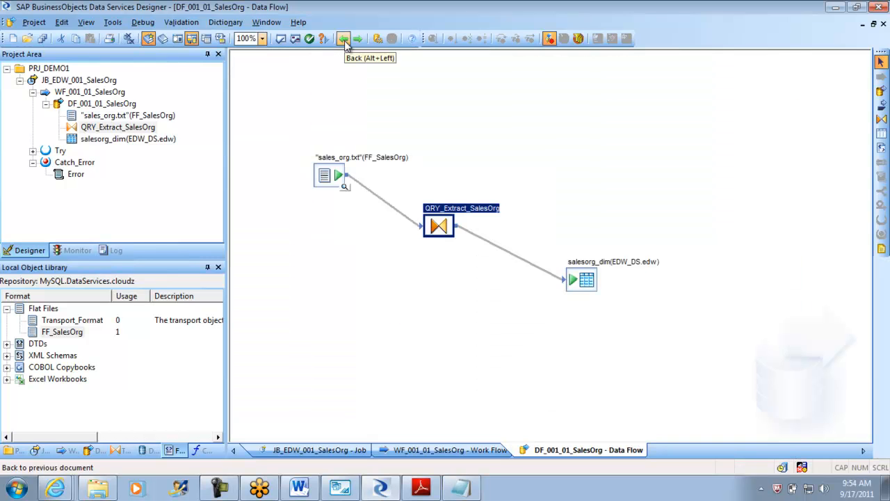
double_click(327, 179)
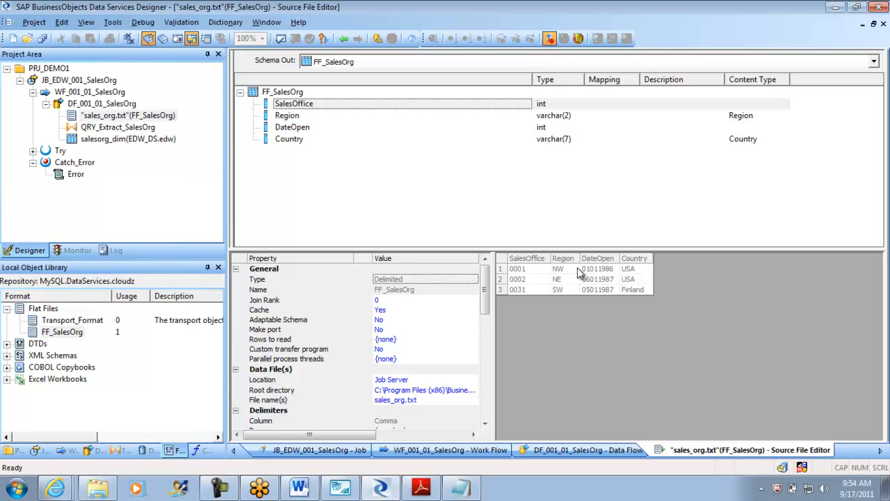
click(198, 452)
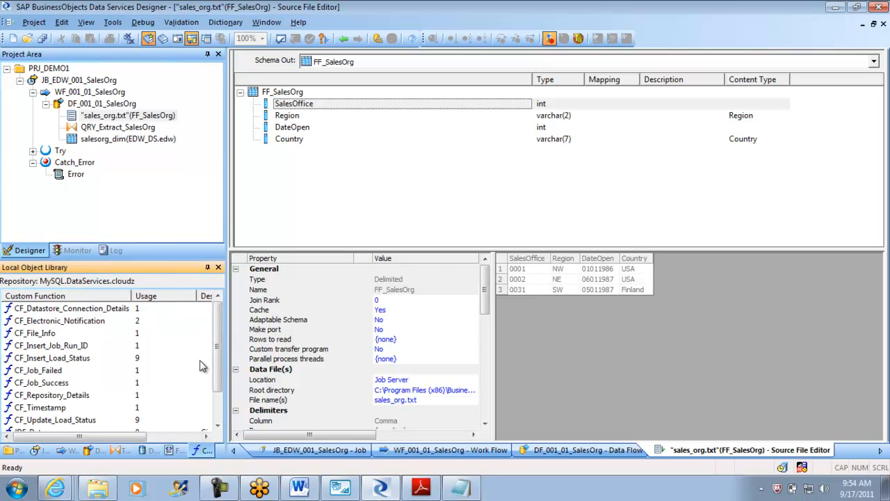
click(175, 451)
double_click(73, 333)
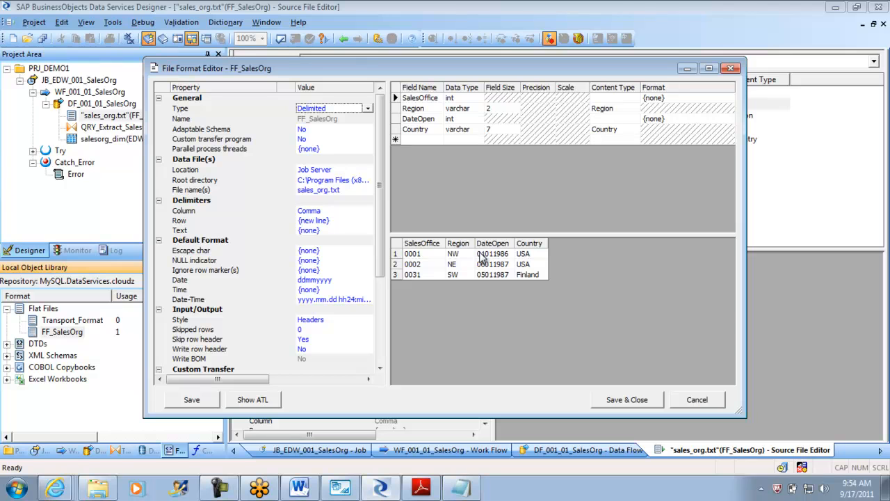
click(461, 122)
click(464, 136)
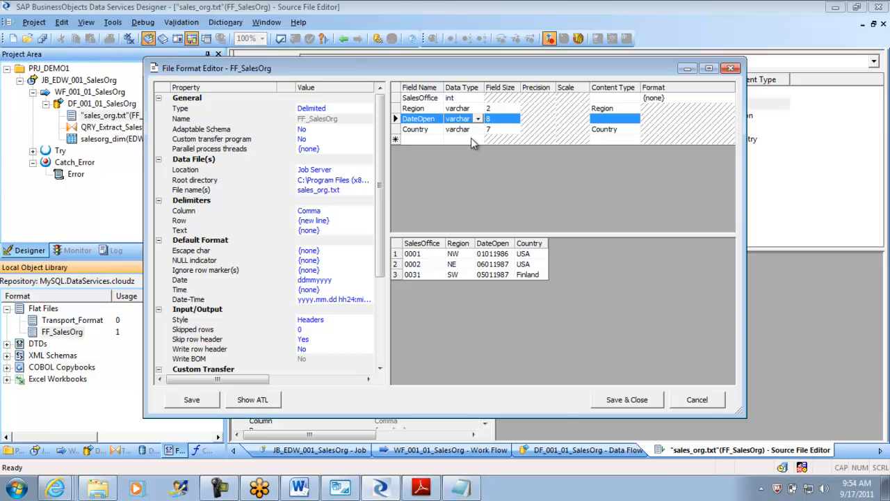
Step: Set the SalesOffice field to varchar with size 4, and save and close the FF_SalesOrg file format
click(478, 101)
click(472, 110)
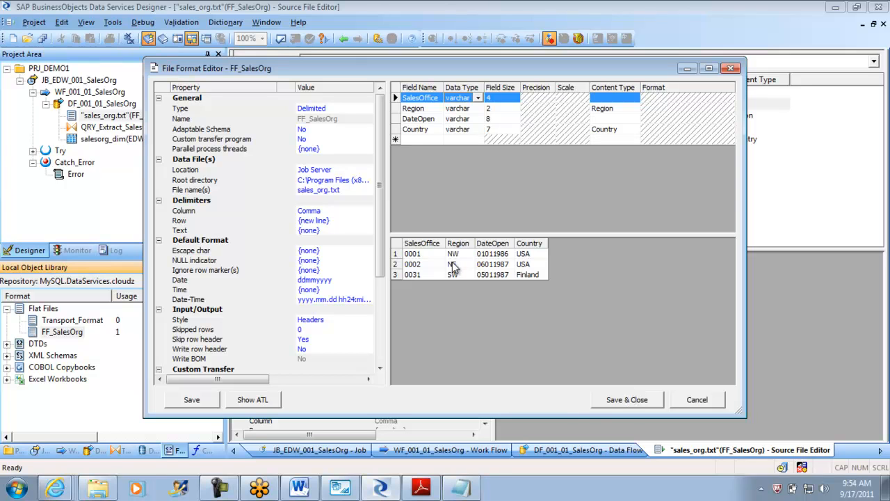
click(428, 259)
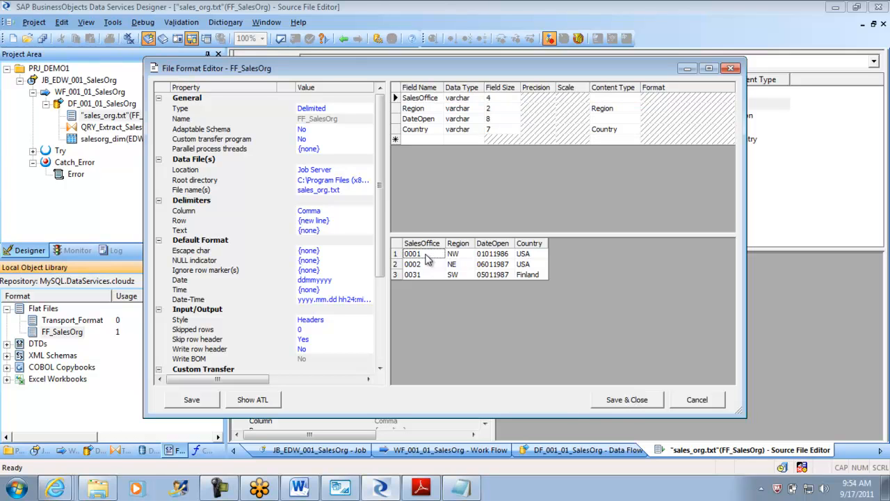
click(636, 400)
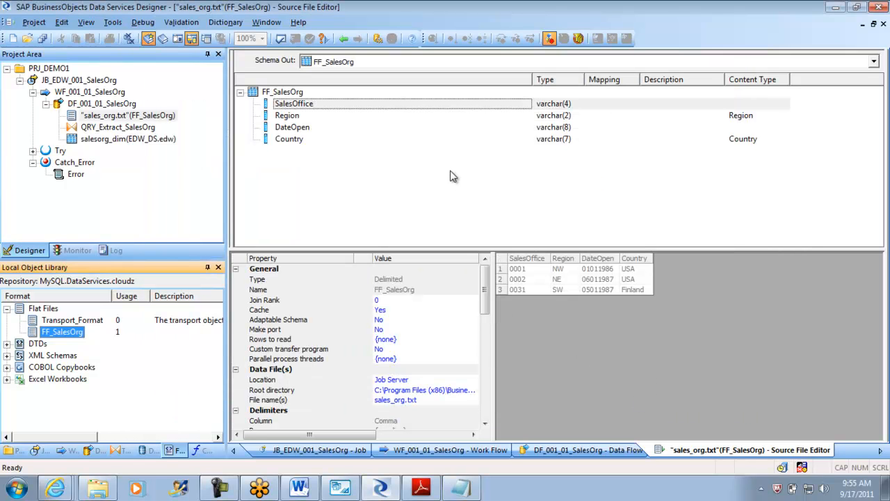
Step: Examine the input column types in QRY_Extract_SalesOrg and the SalesOffice, dateOpen and Region columns of the salesorg_dim target
click(346, 40)
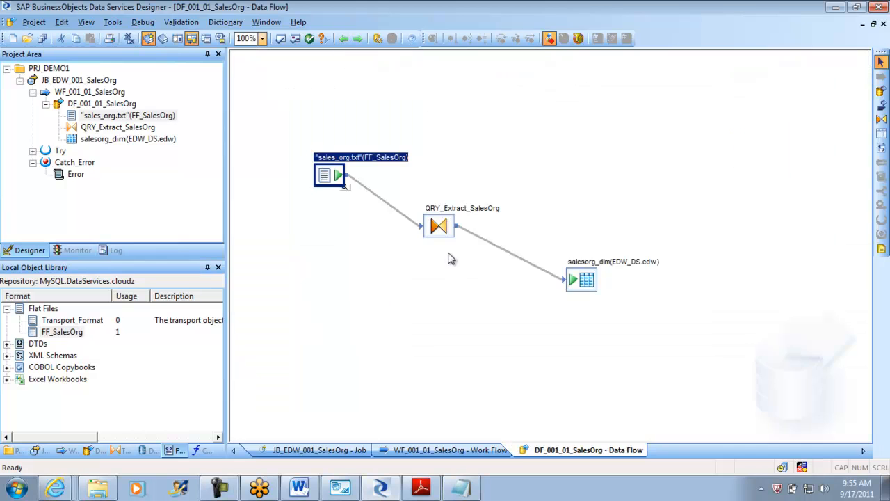
double_click(440, 225)
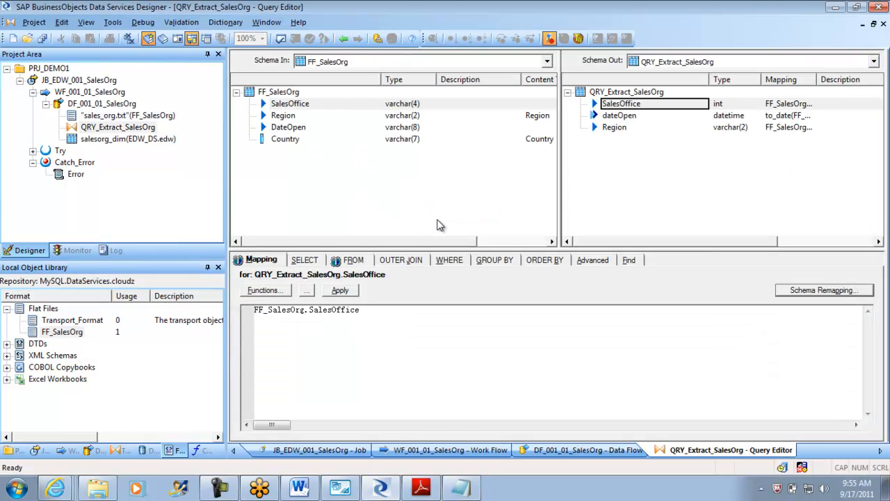
click(344, 39)
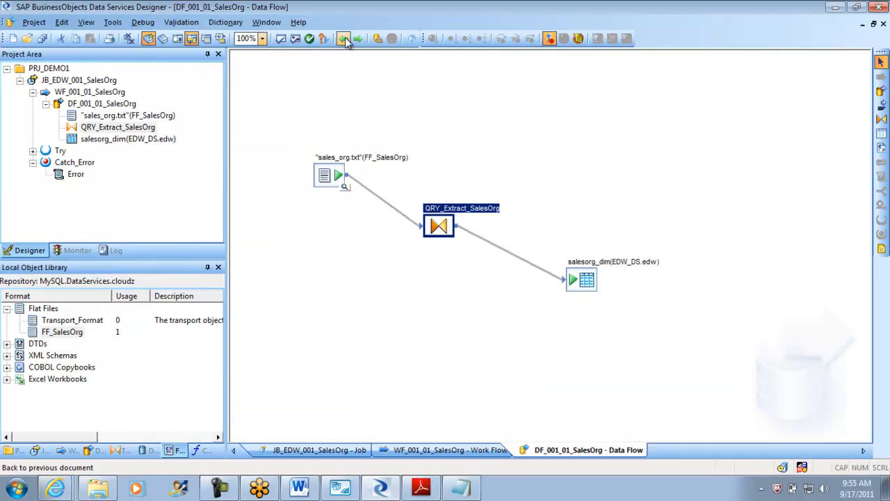
double_click(578, 280)
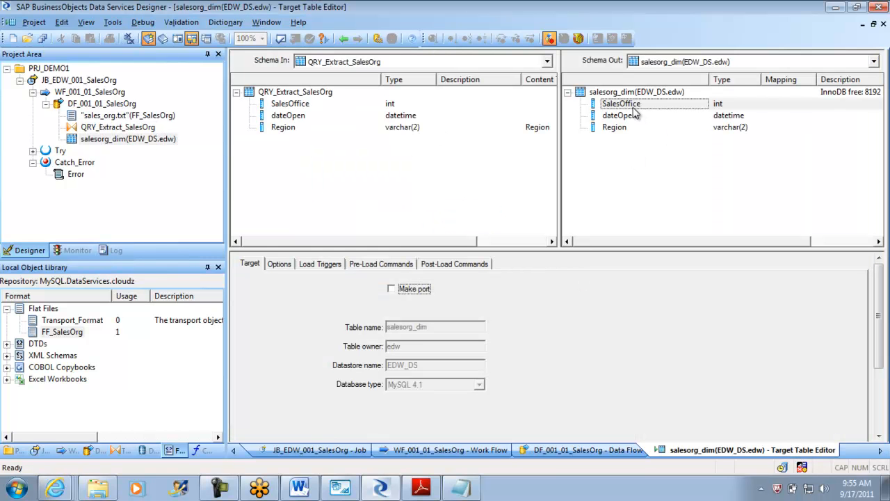
click(634, 110)
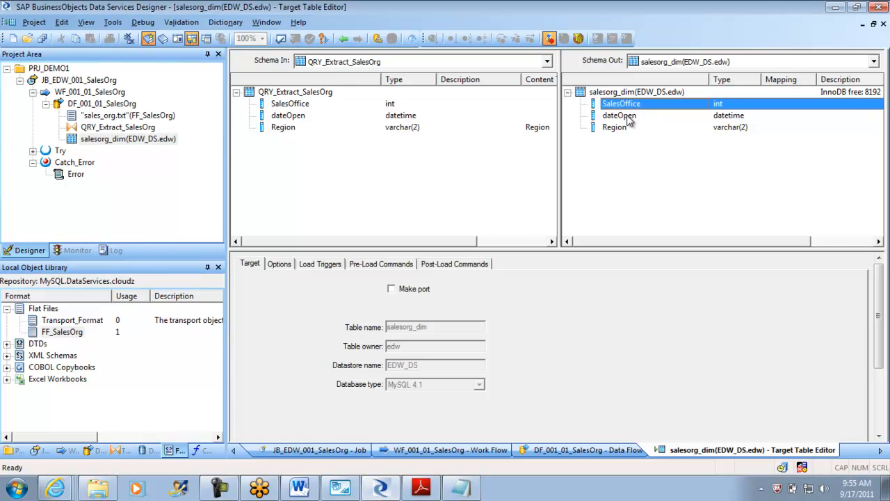
click(628, 117)
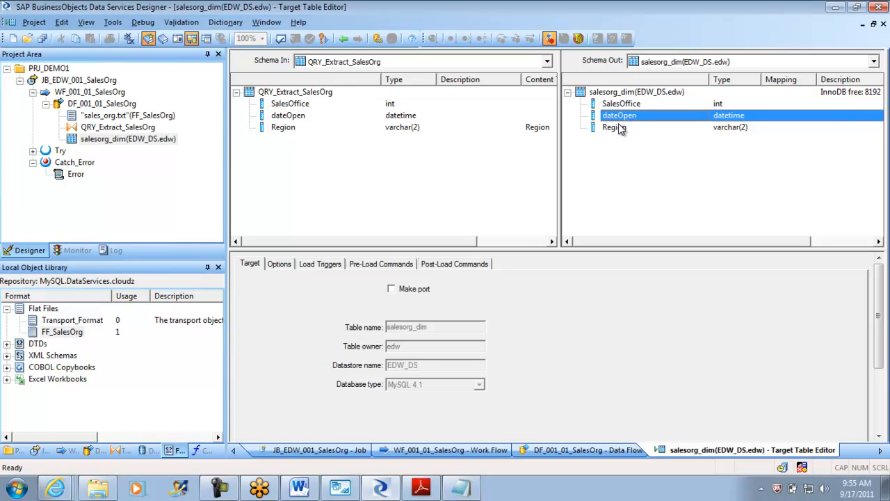
click(619, 128)
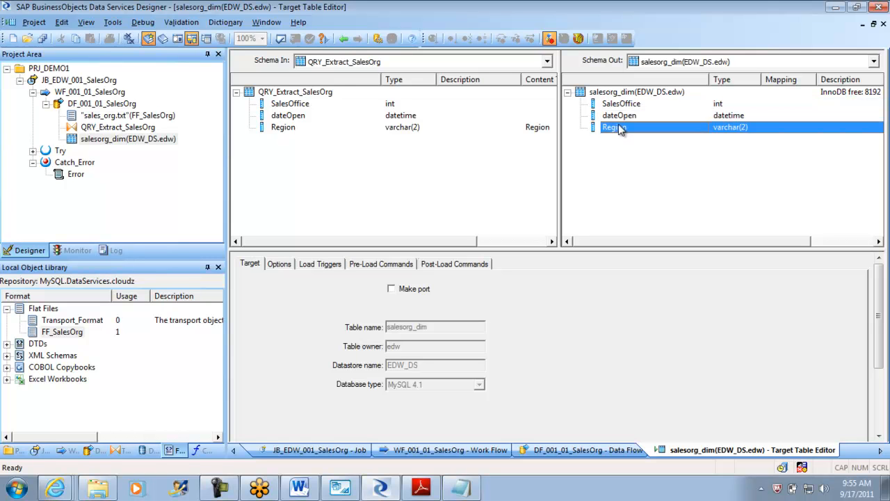
click(344, 39)
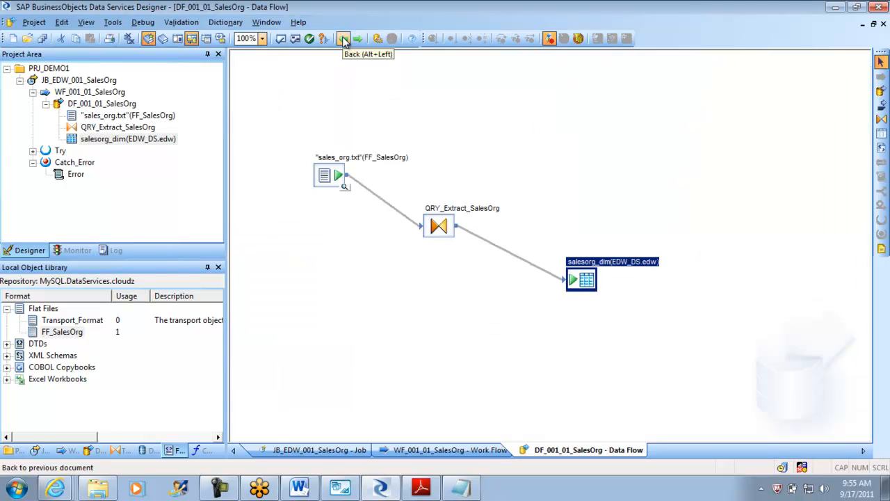
Step: Set the date format in the dateOpen mapping of QRY_Extract_SalesOrg to 'ddmmyyyy'
double_click(439, 234)
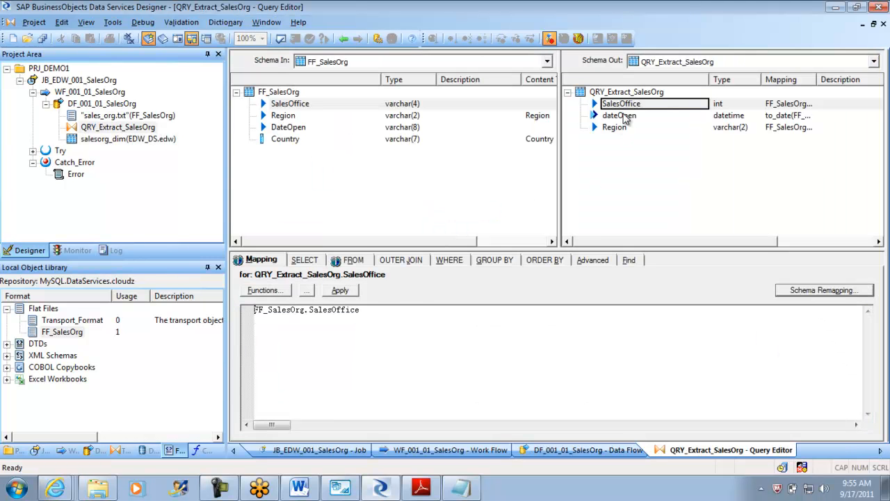
double_click(624, 117)
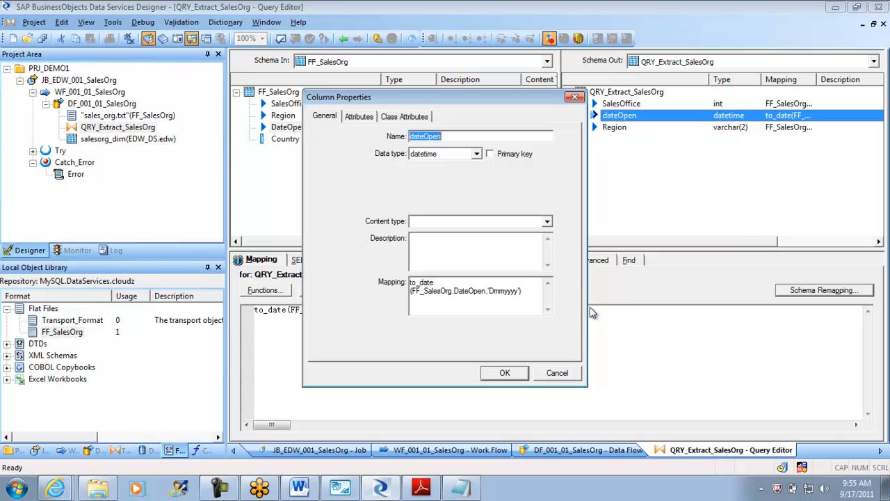
click(558, 374)
click(397, 310)
key(BackSpace)
text(dd)
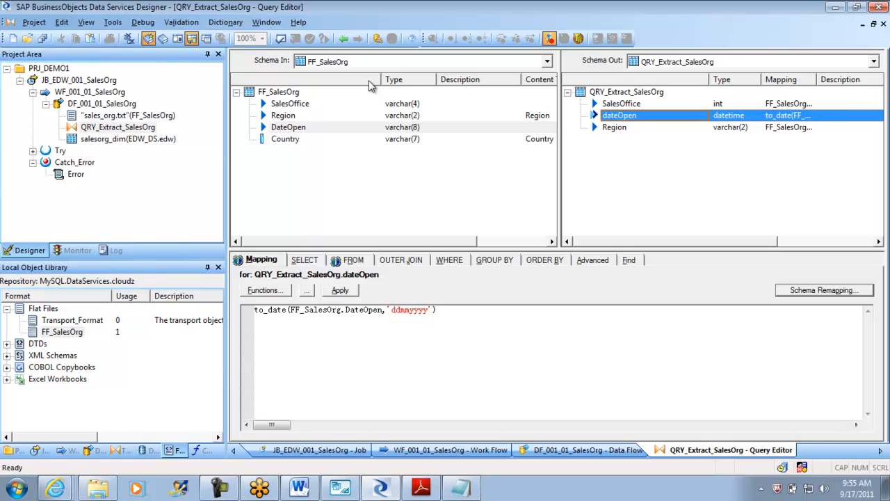
Step: Validate all objects with the edited dateOpen mapping, close the validation output and return to the data flow
click(296, 39)
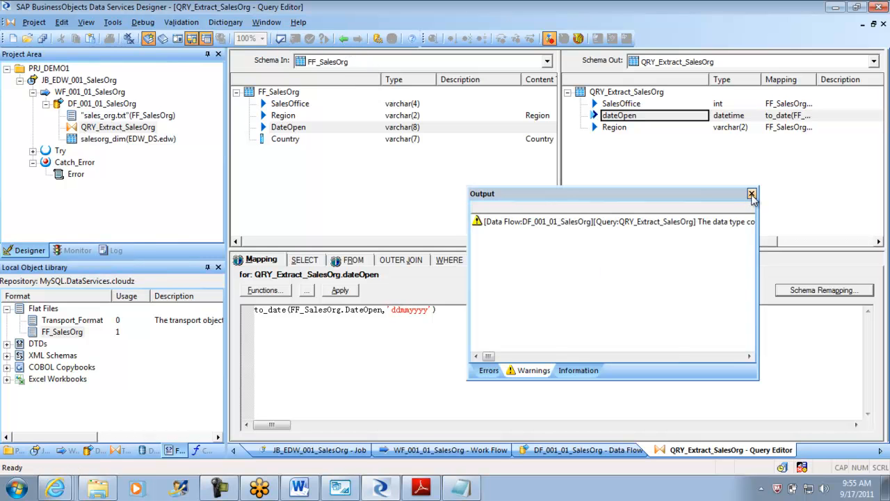
click(752, 194)
click(343, 40)
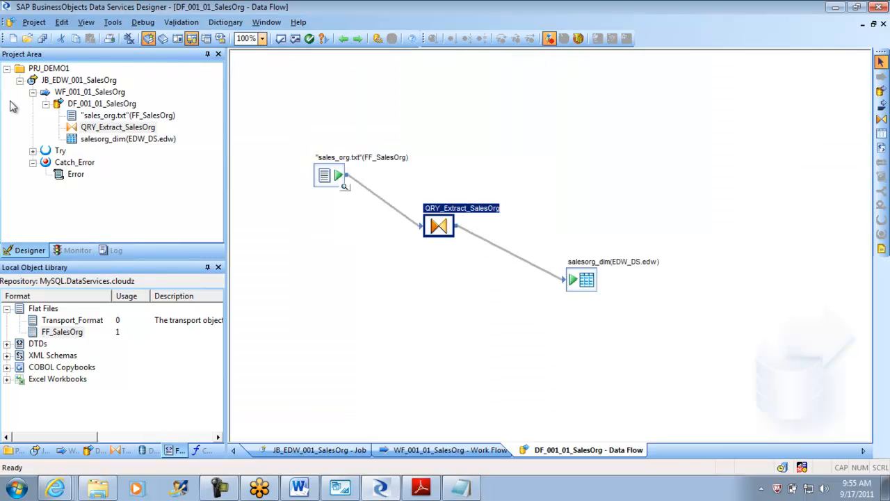
Step: Reopen the salesorg_dim target from the job and check its option for deleting data before loading
click(20, 80)
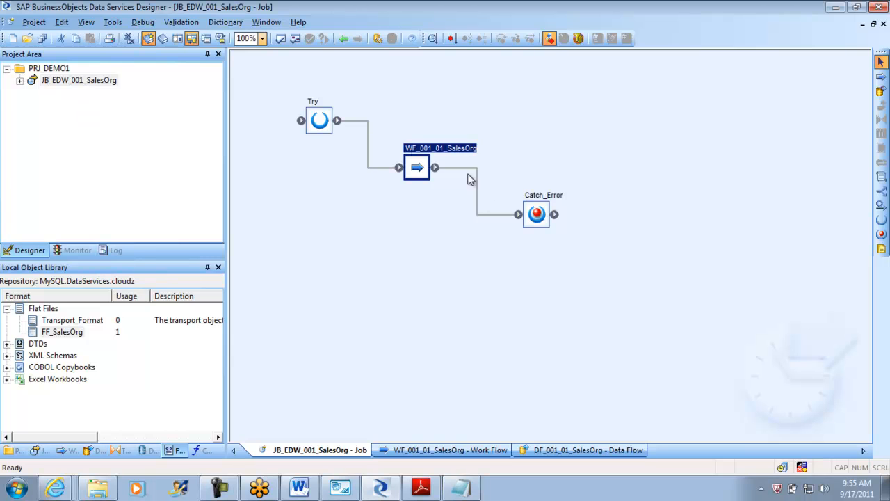
double_click(419, 171)
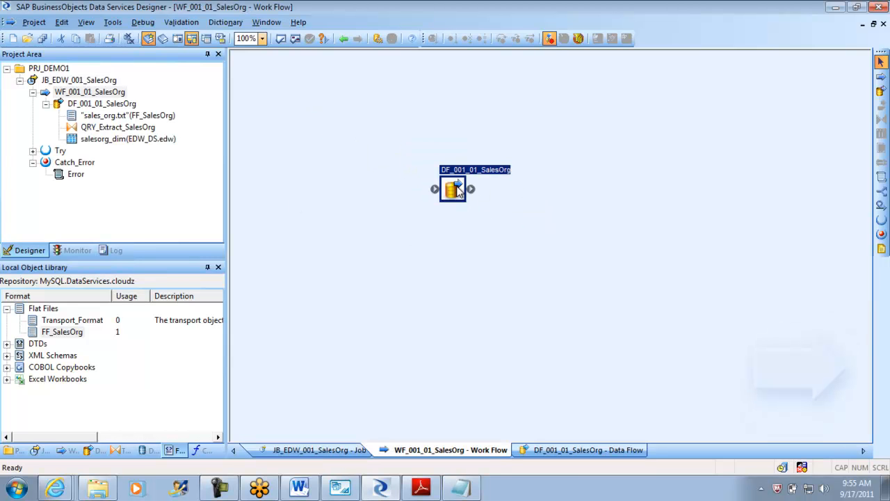
double_click(457, 188)
double_click(574, 273)
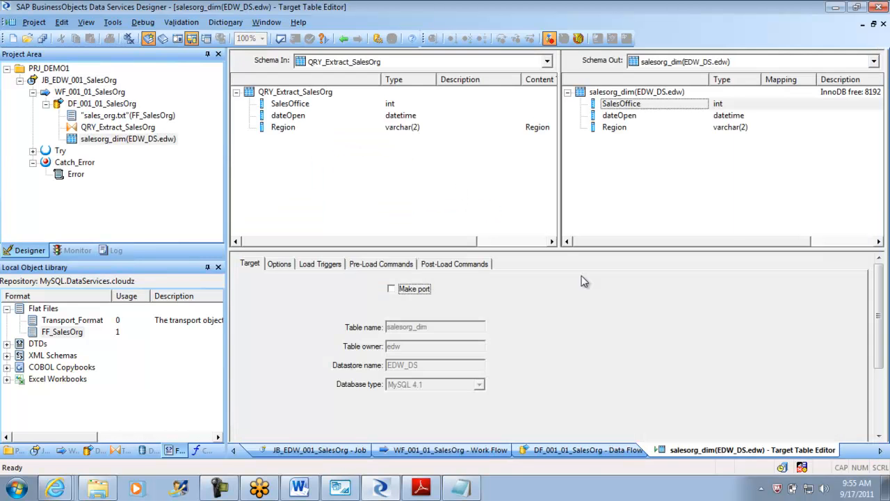
click(280, 266)
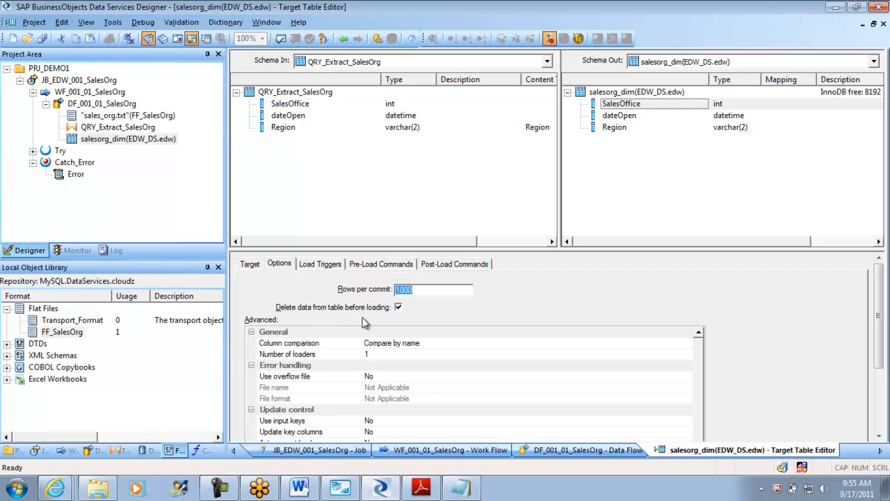
click(343, 40)
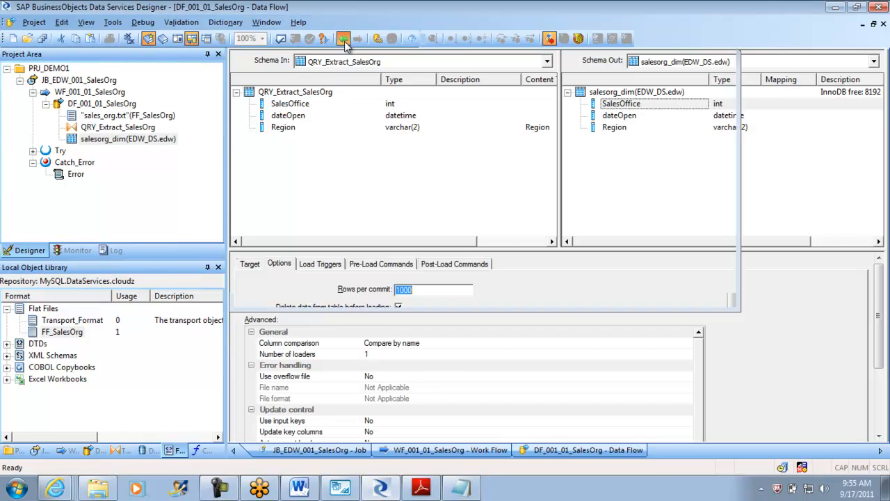
Step: Run JB_EDW_001_SalesOrg in debug mode, saving the changed DF_001_01_SalesOrg data flow, and stay in the debugger once the job ends
click(87, 82)
right_click(86, 82)
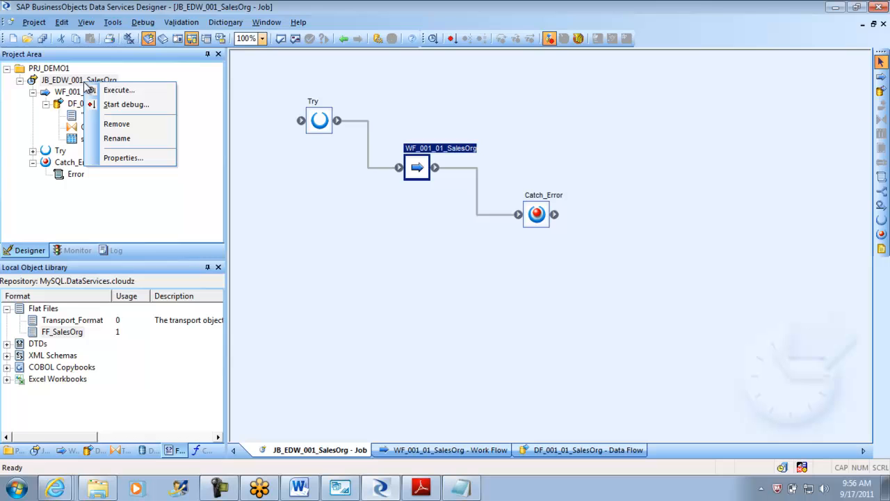
click(118, 104)
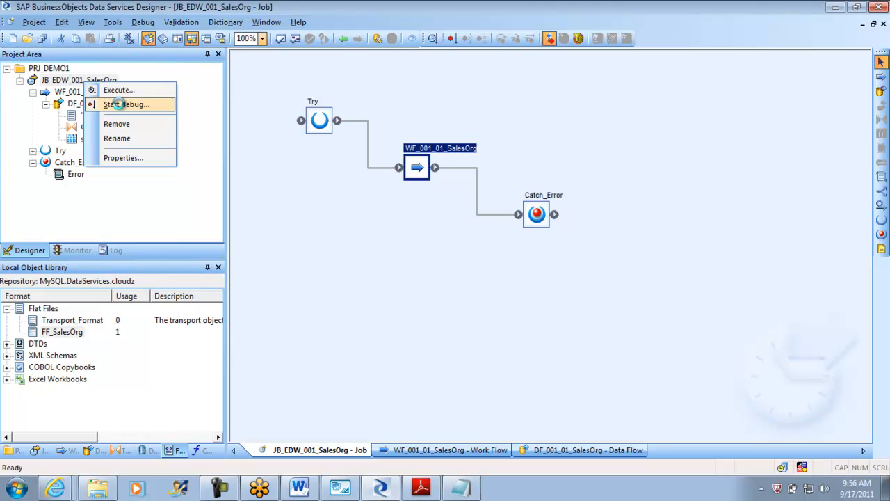
click(359, 312)
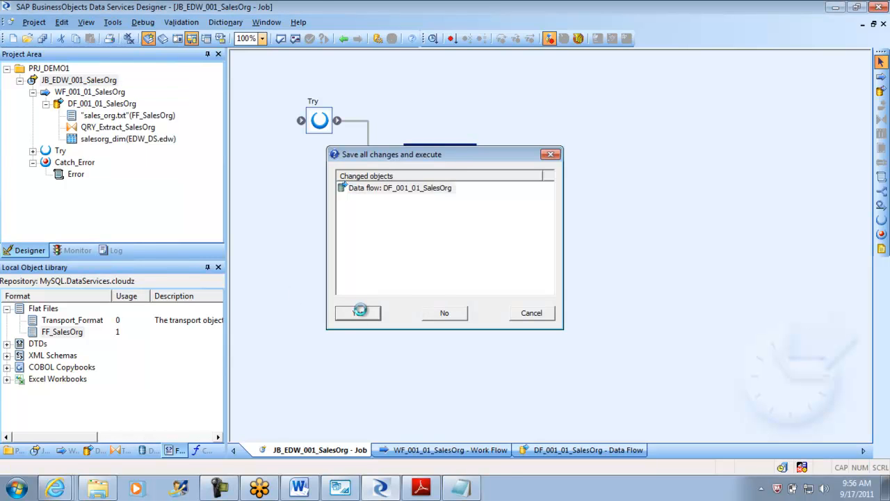
click(503, 393)
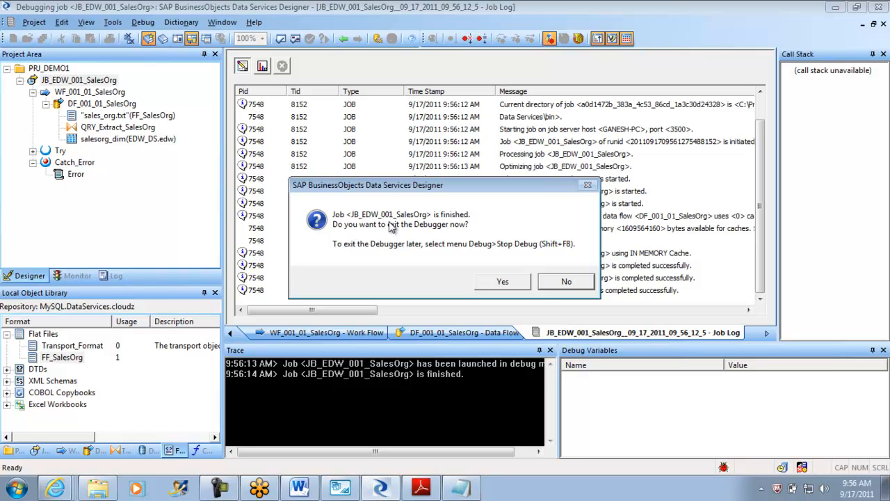
click(583, 281)
Step: Reopen the DF_001_01_SalesOrg data flow through WF_001_01_SalesOrg and close the call stack
click(343, 38)
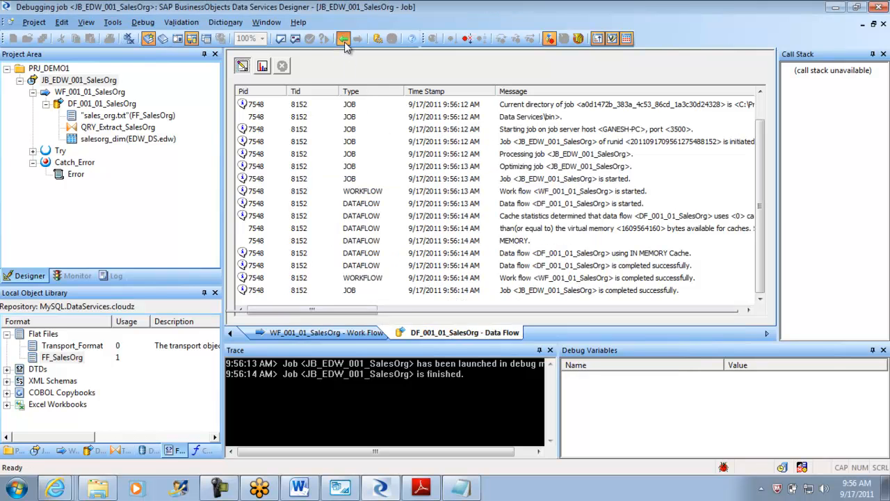
double_click(414, 168)
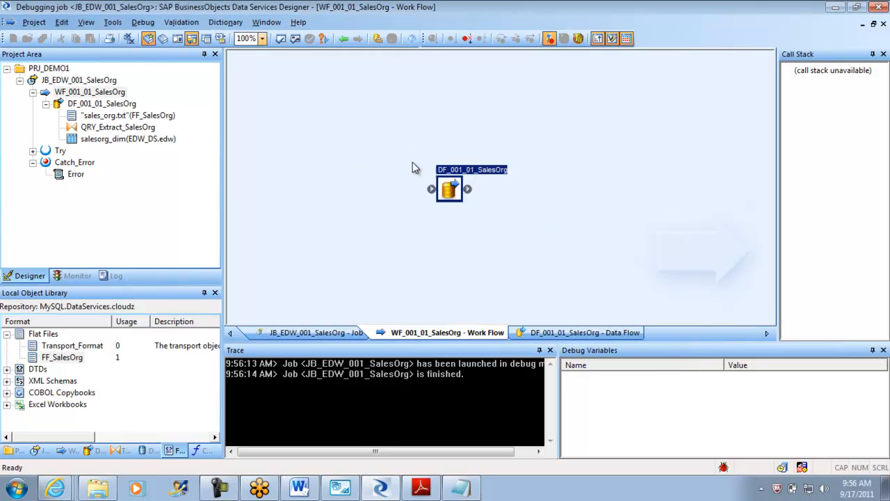
double_click(449, 188)
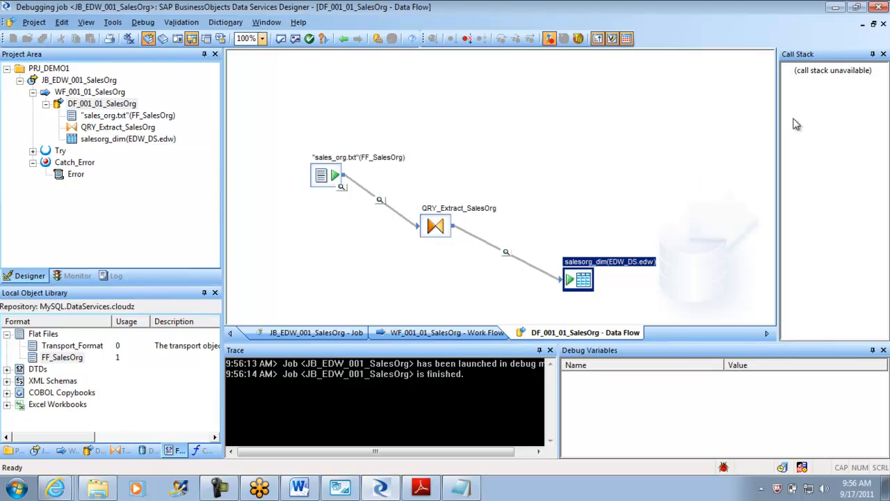
click(818, 78)
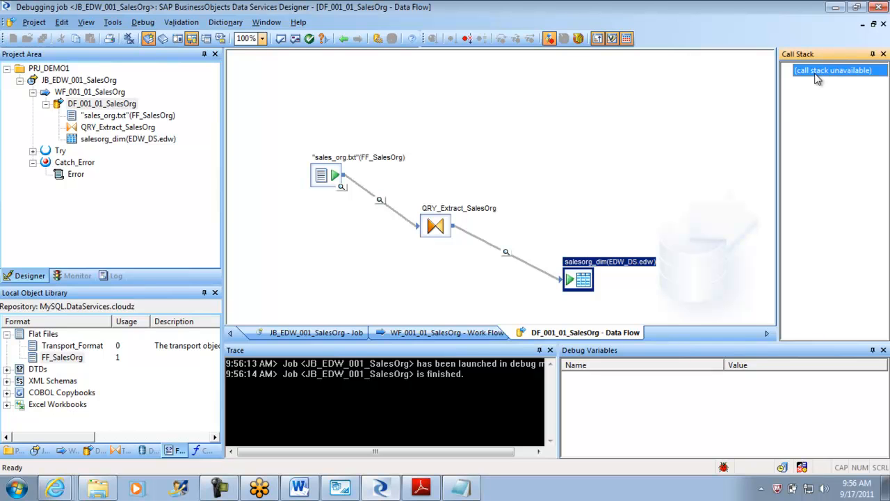
click(884, 54)
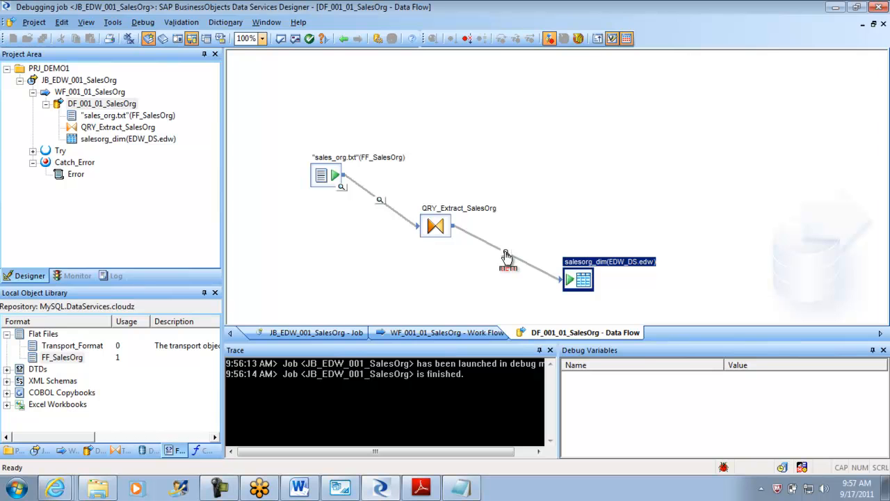
Step: Check the filter and breakpoint settings between QRY_Extract_SalesOrg and salesorg_dim without changing them, and review the query's column mapping
double_click(505, 256)
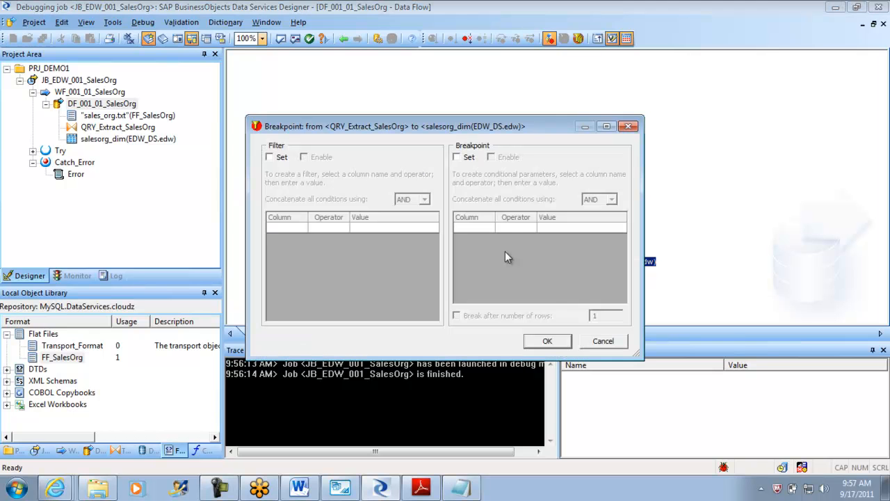
click(603, 341)
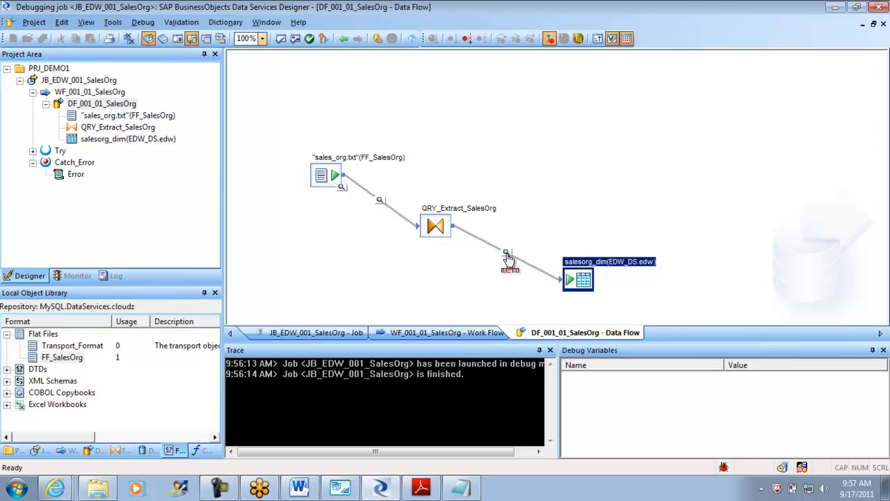
double_click(507, 255)
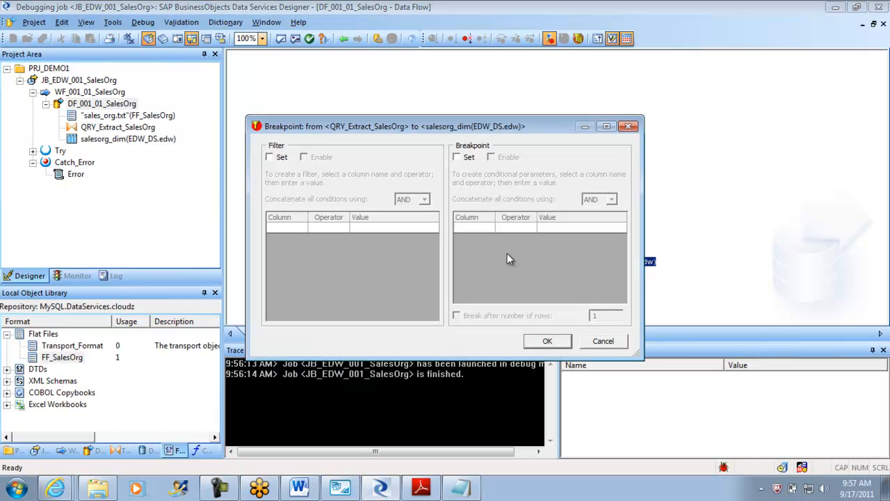
click(603, 341)
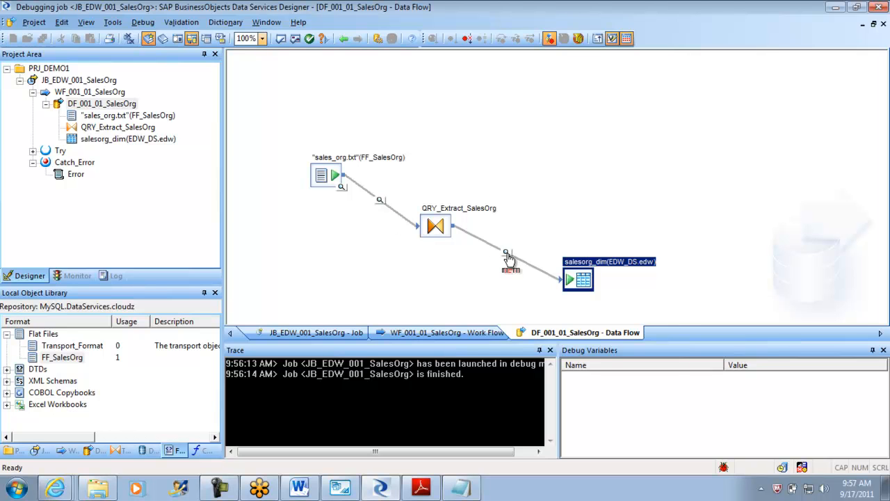
double_click(439, 228)
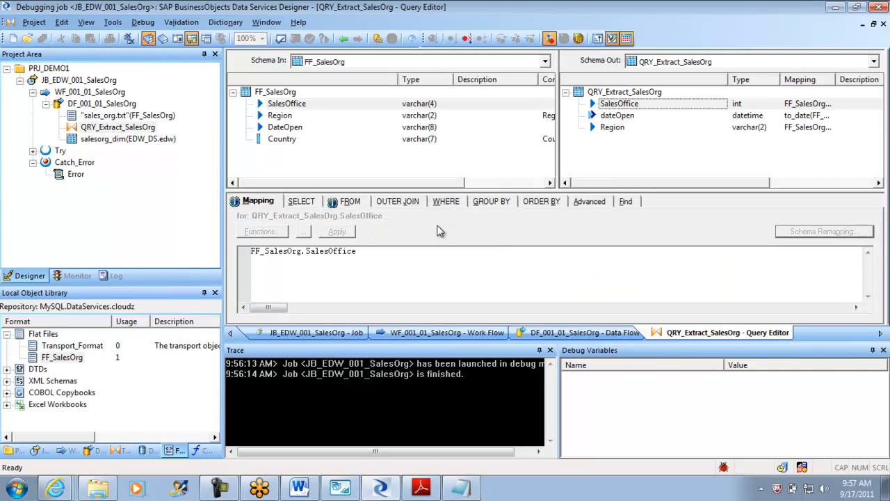
click(344, 40)
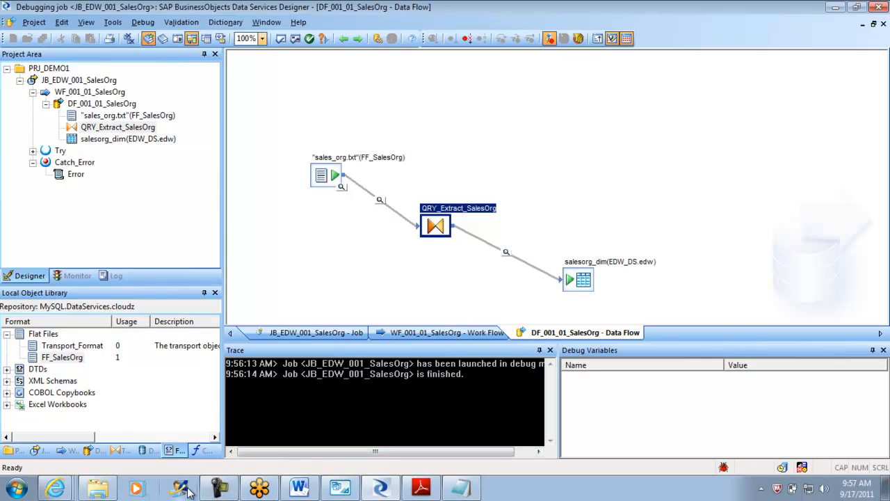
Step: Stop debugging the job and switch to the salesorg_dim SELECT query in MySQL Workbench
click(139, 23)
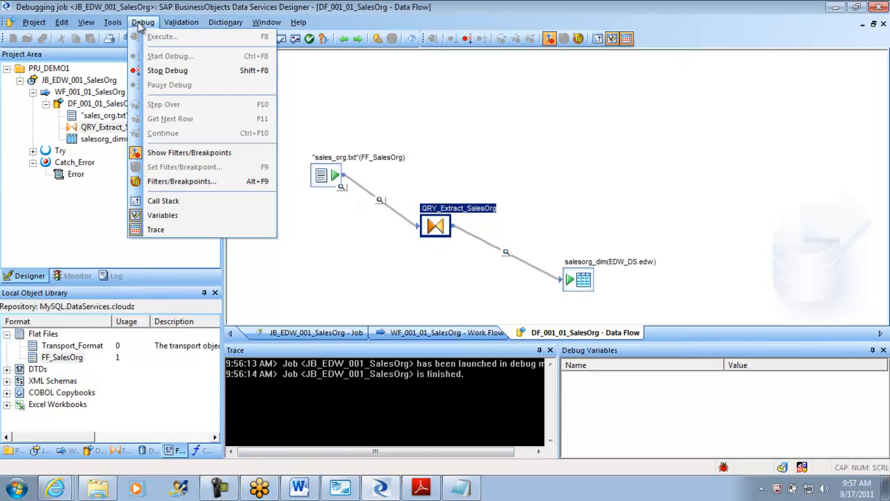
click(164, 70)
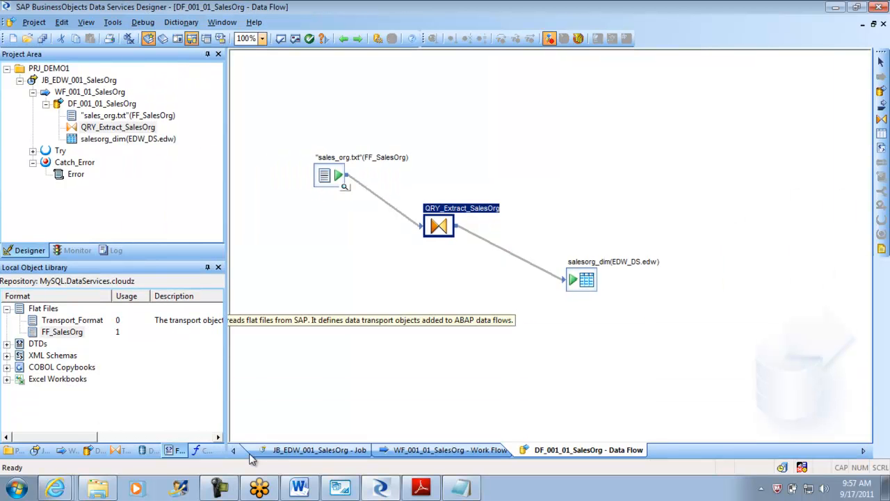
click(340, 489)
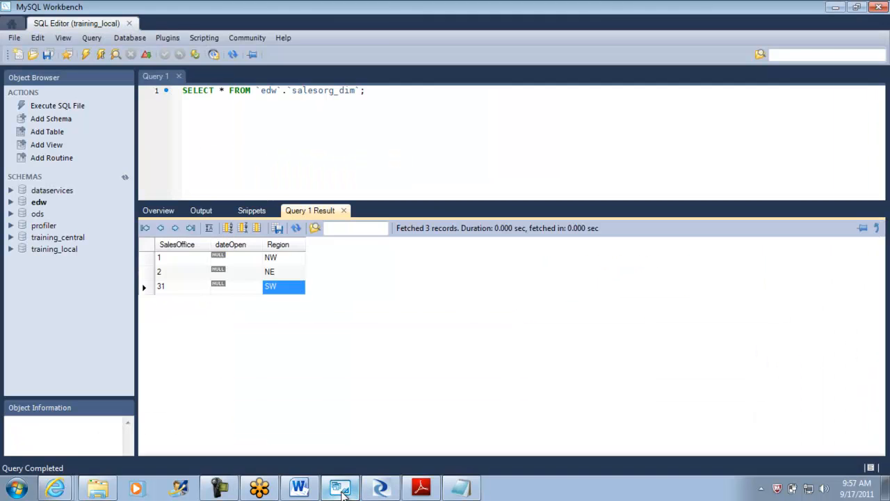
click(409, 129)
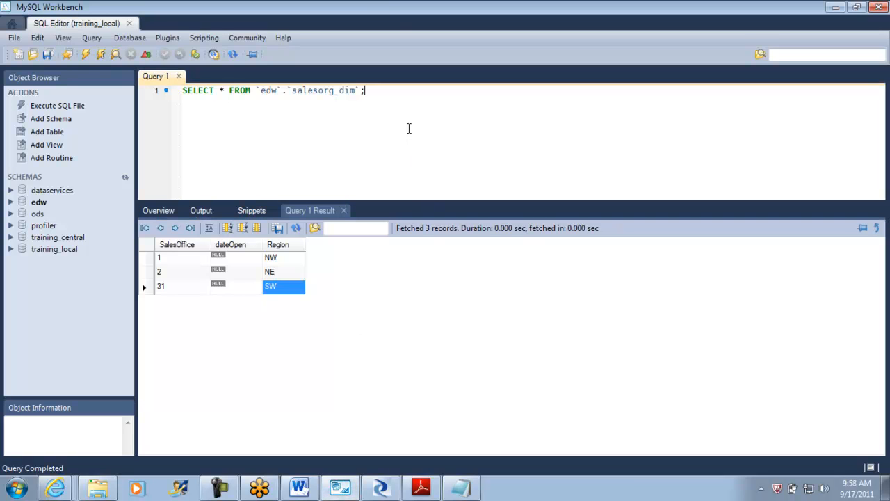